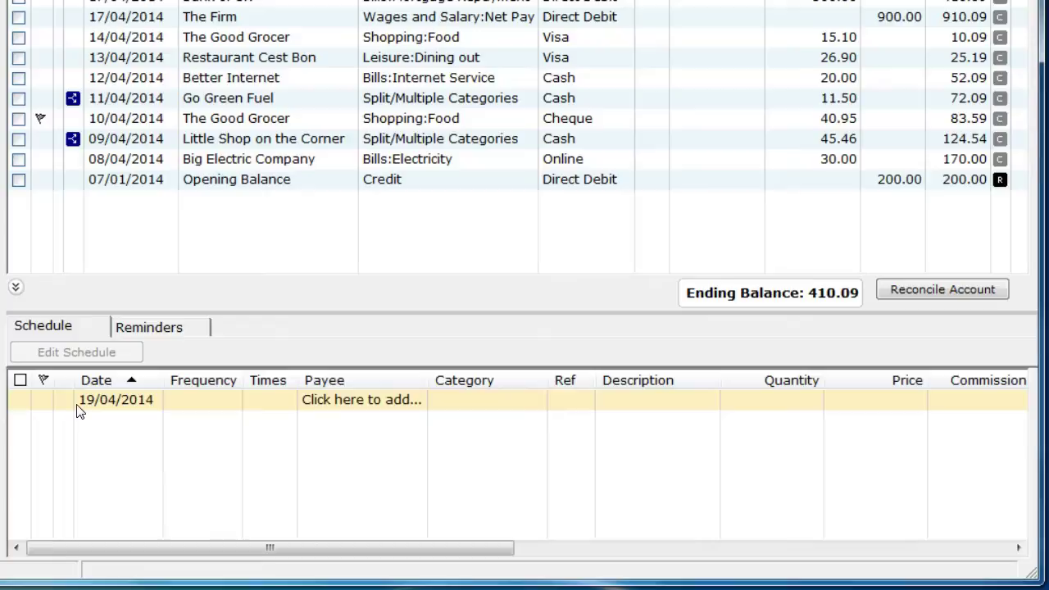
Step: Add a new schedule row dated 20 April 2014 with its frequency set to Monthly
click(115, 406)
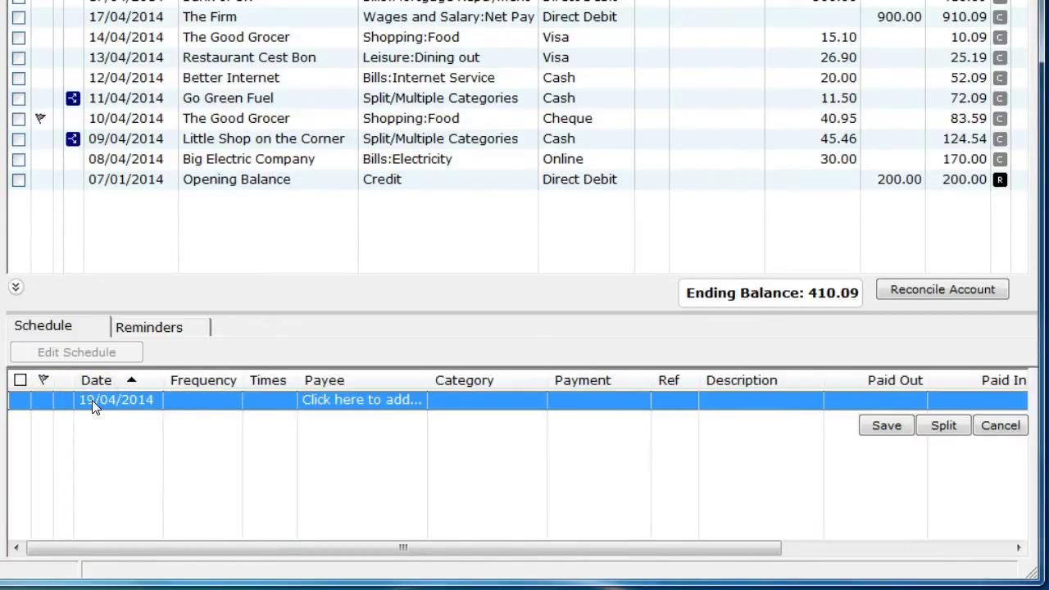
click(96, 405)
click(151, 401)
click(284, 500)
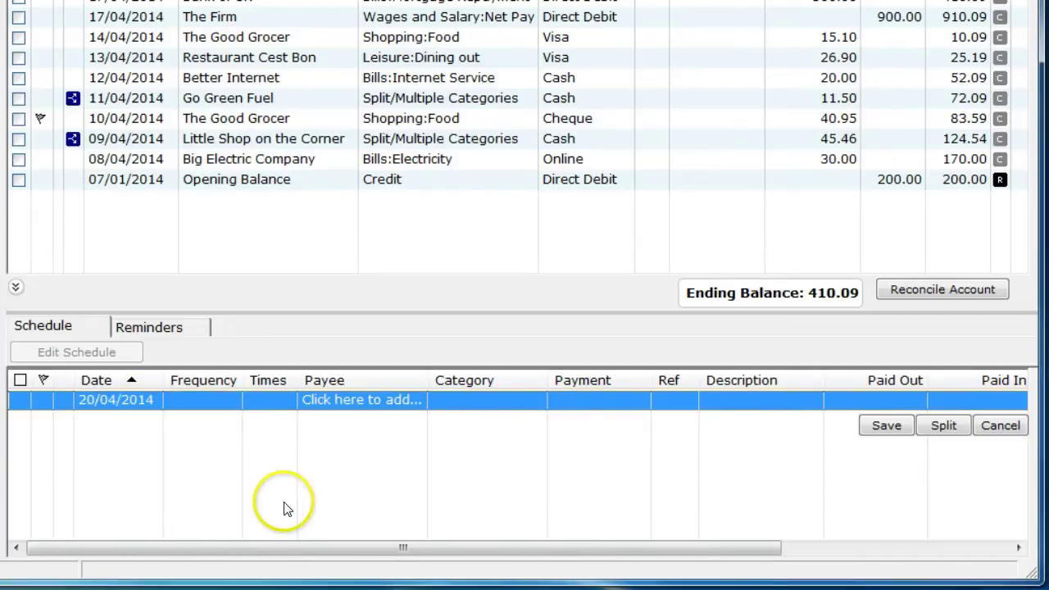
click(192, 401)
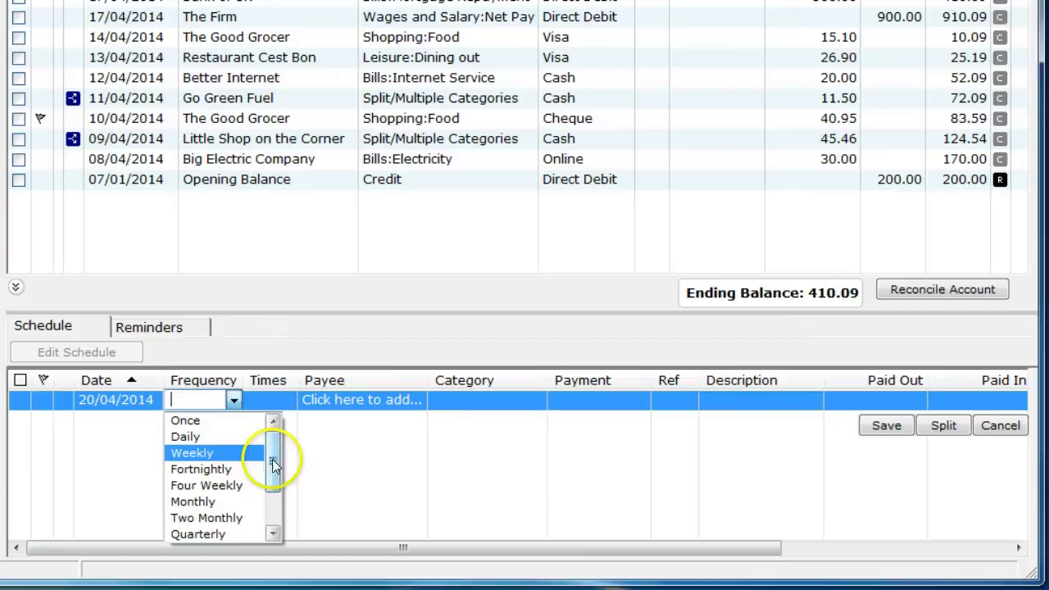
drag(274, 461, 275, 491)
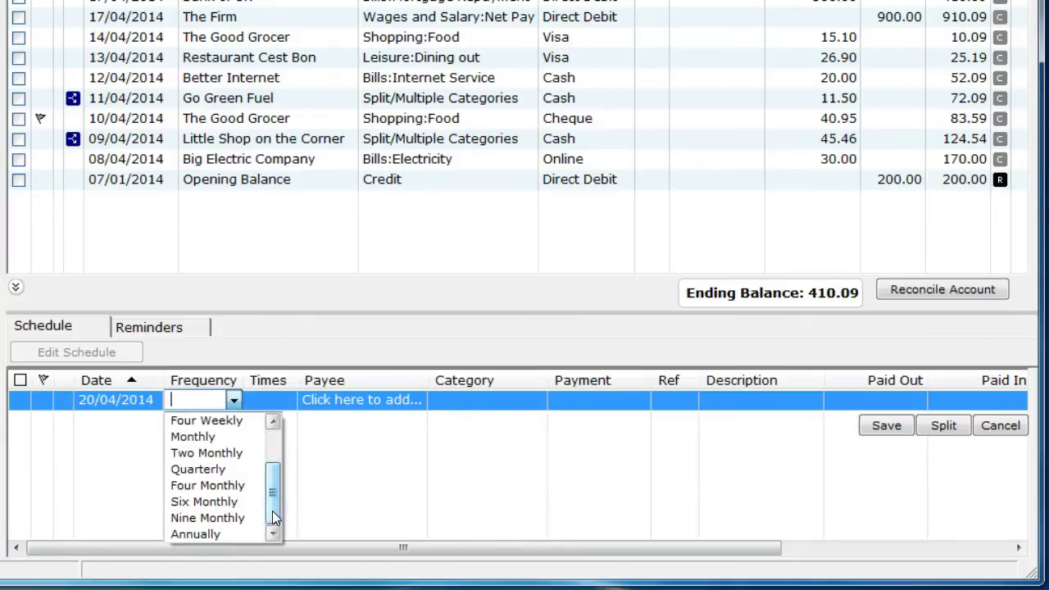
click(272, 508)
click(190, 438)
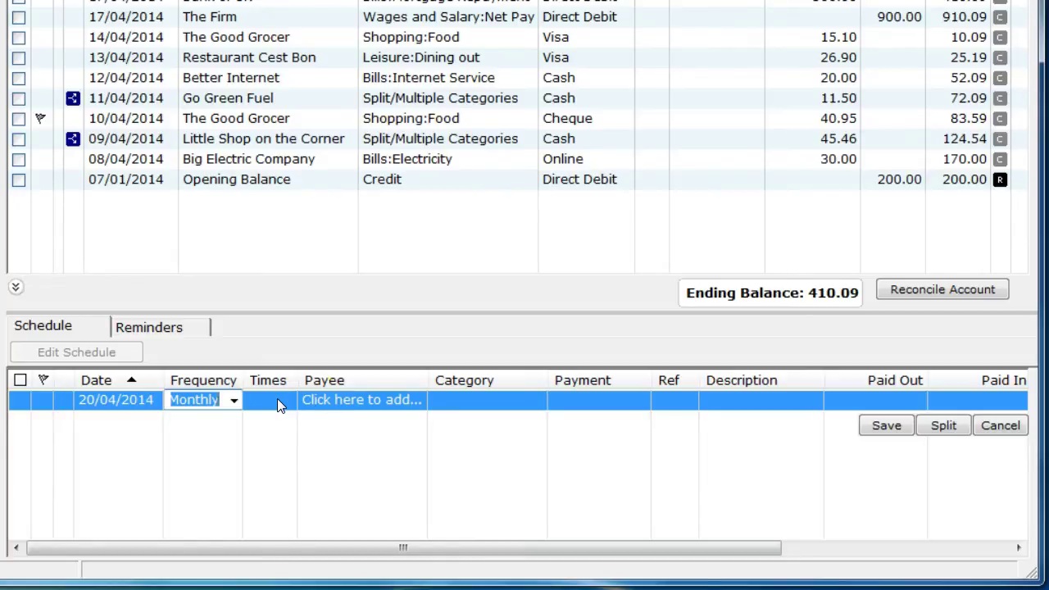
Step: Choose Better Internet as the scheduled item's payee
click(308, 401)
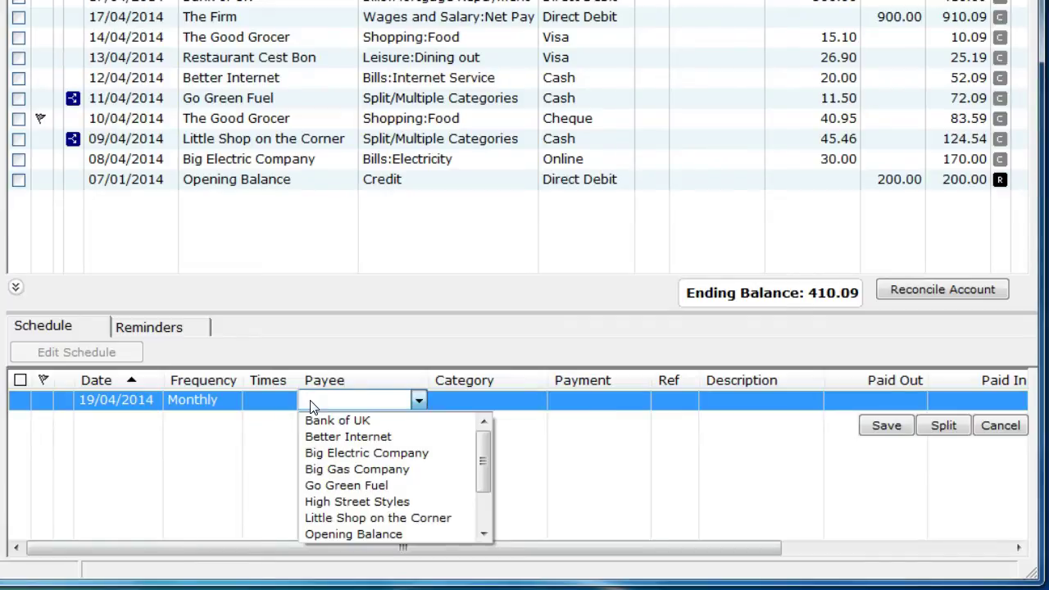
click(328, 399)
click(418, 399)
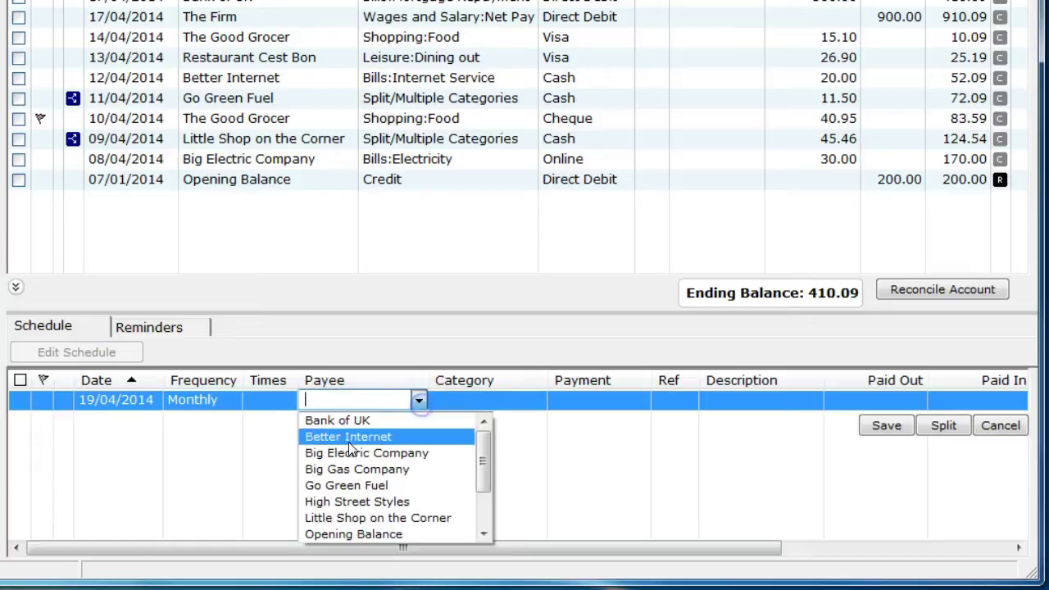
click(349, 439)
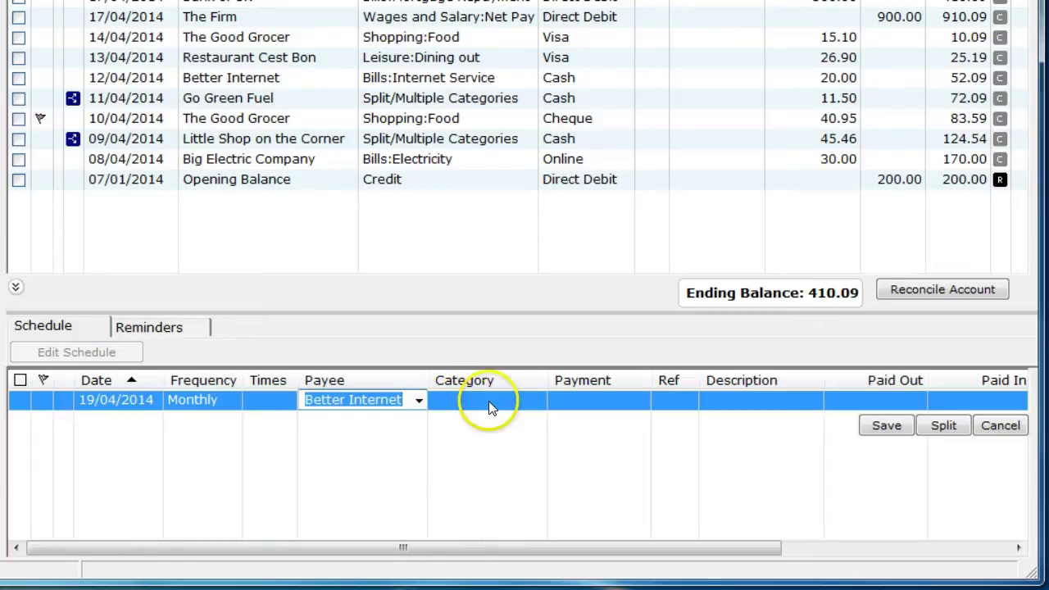
Step: Set the category to Internet Service under Bills
click(489, 407)
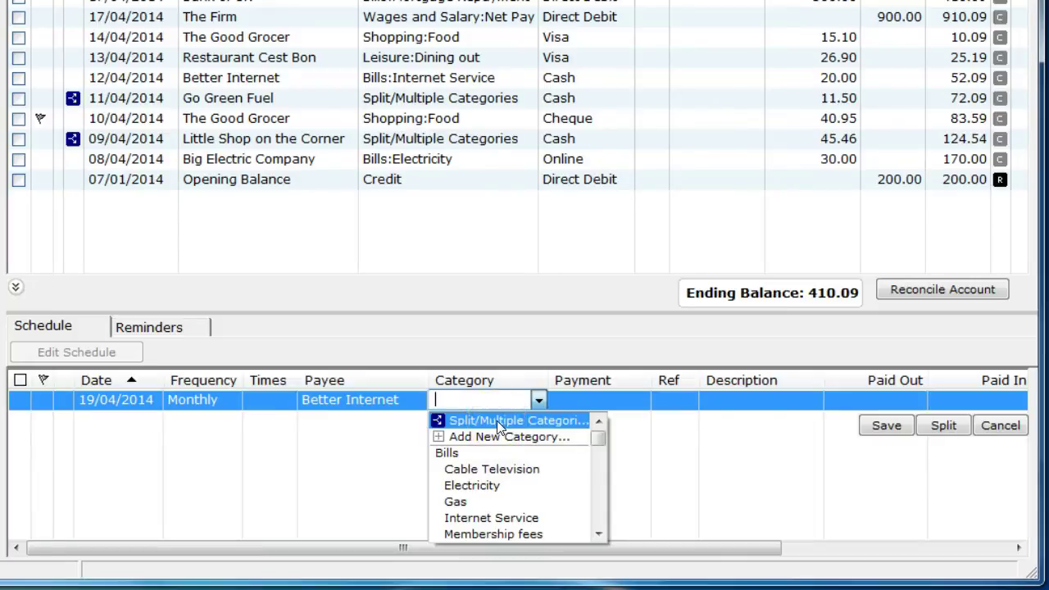
drag(468, 451, 489, 485)
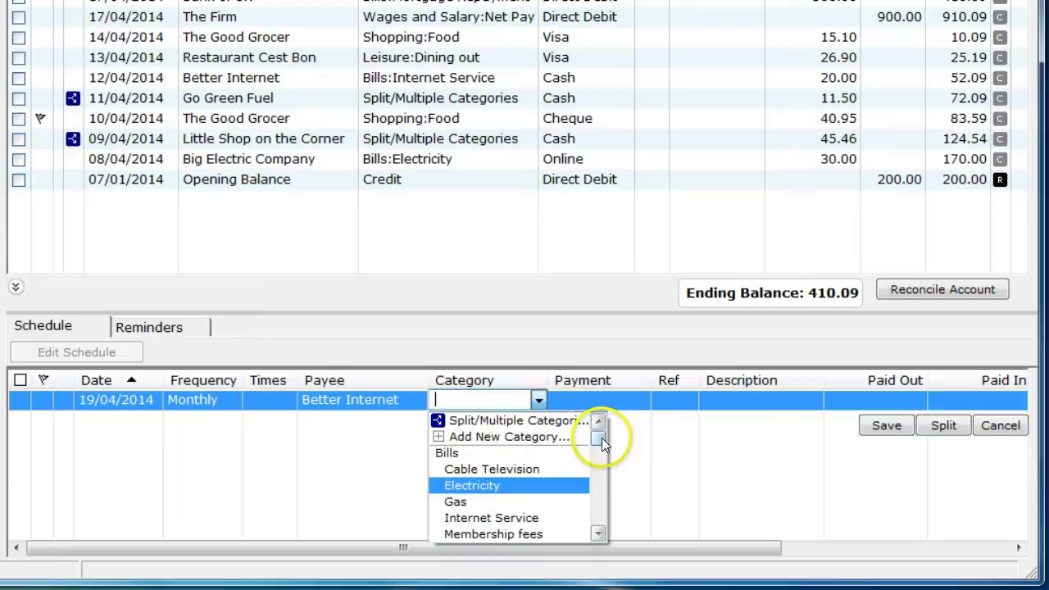
mouse_move(601, 442)
mouse_down()
mouse_move(596, 521)
mouse_move(598, 430)
mouse_up()
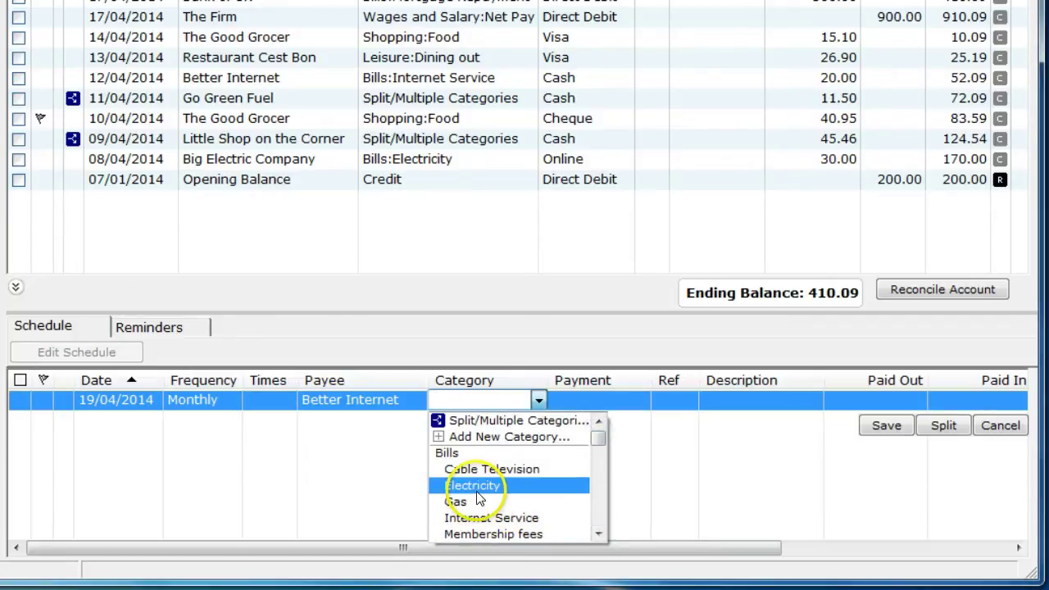
click(491, 517)
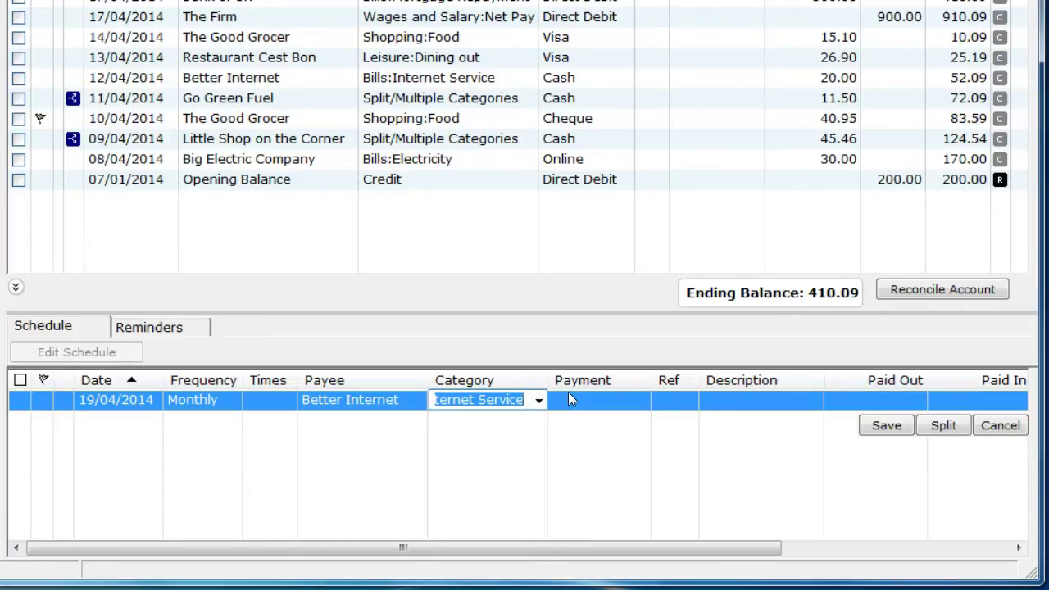
Step: Set the payment method to Direct Debit and Paid Out to 20.00, then save the schedule
click(569, 399)
click(571, 451)
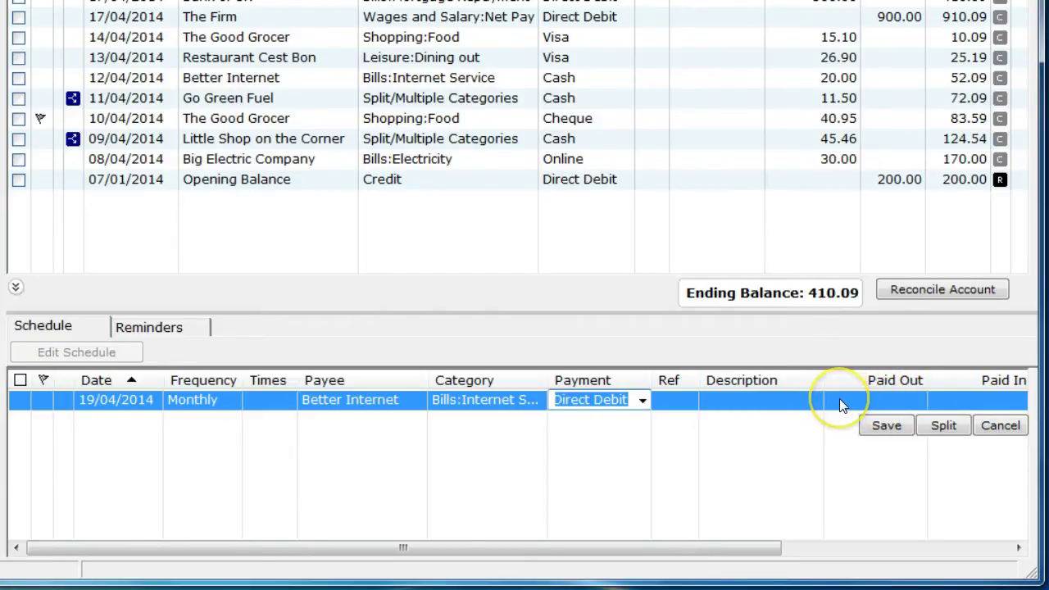
click(839, 399)
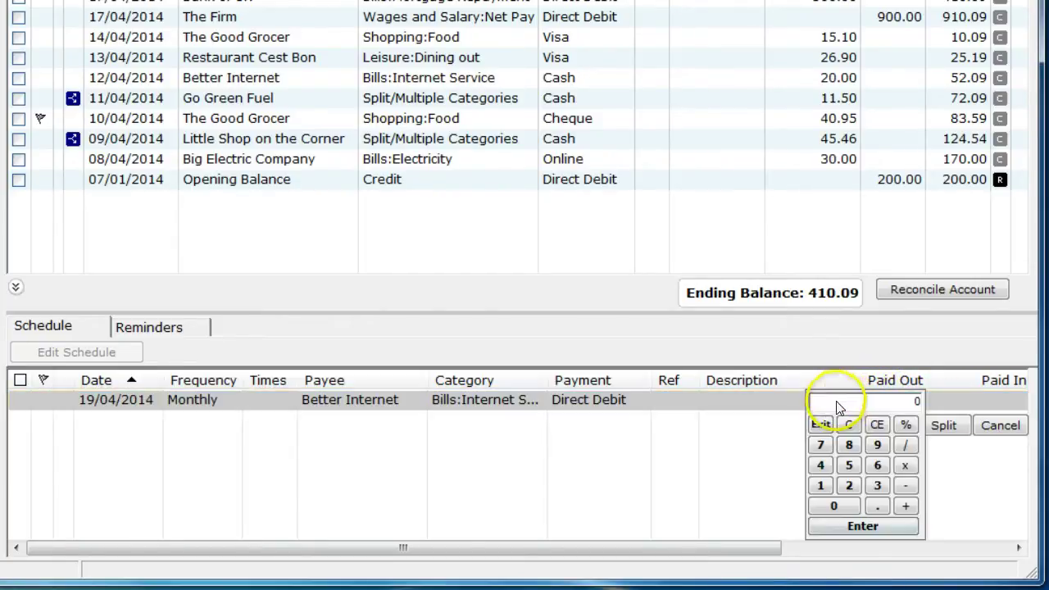
click(847, 486)
click(834, 504)
click(835, 526)
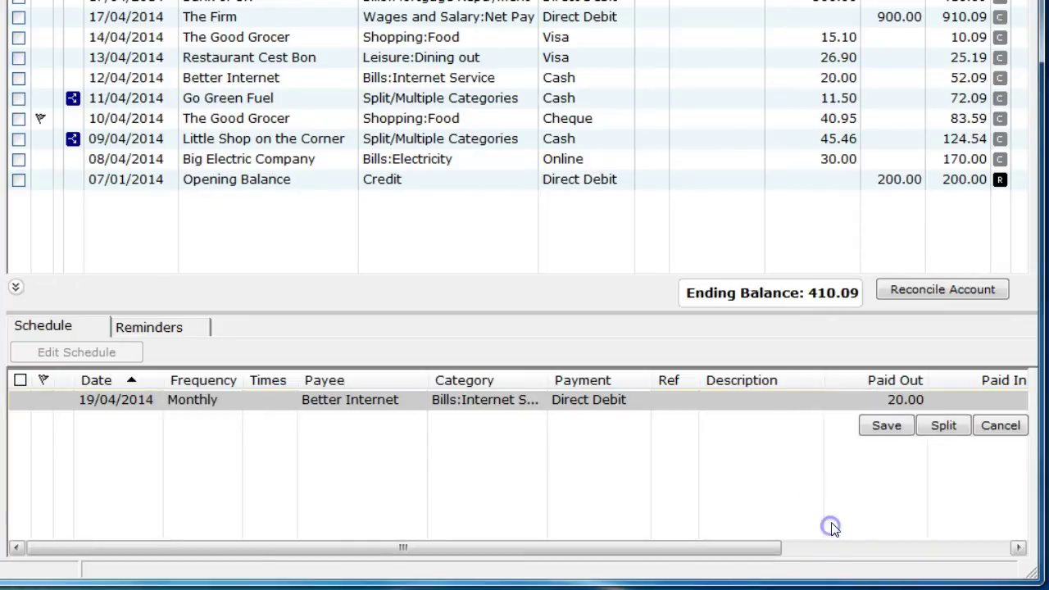
click(881, 429)
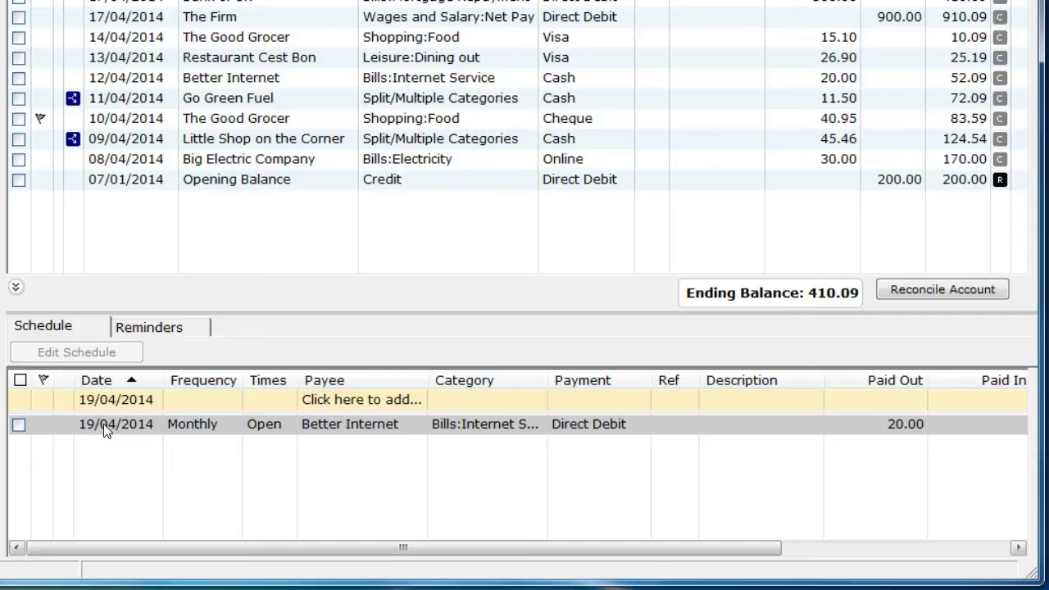
Step: Post the Better Internet scheduled payment to the account now using Enter in Account
click(19, 424)
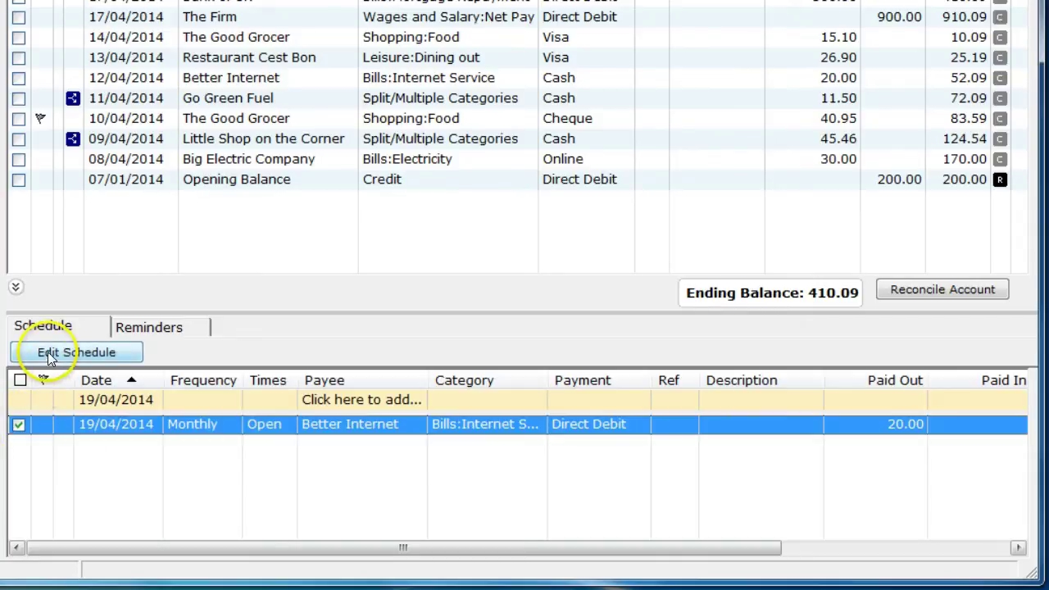
click(49, 358)
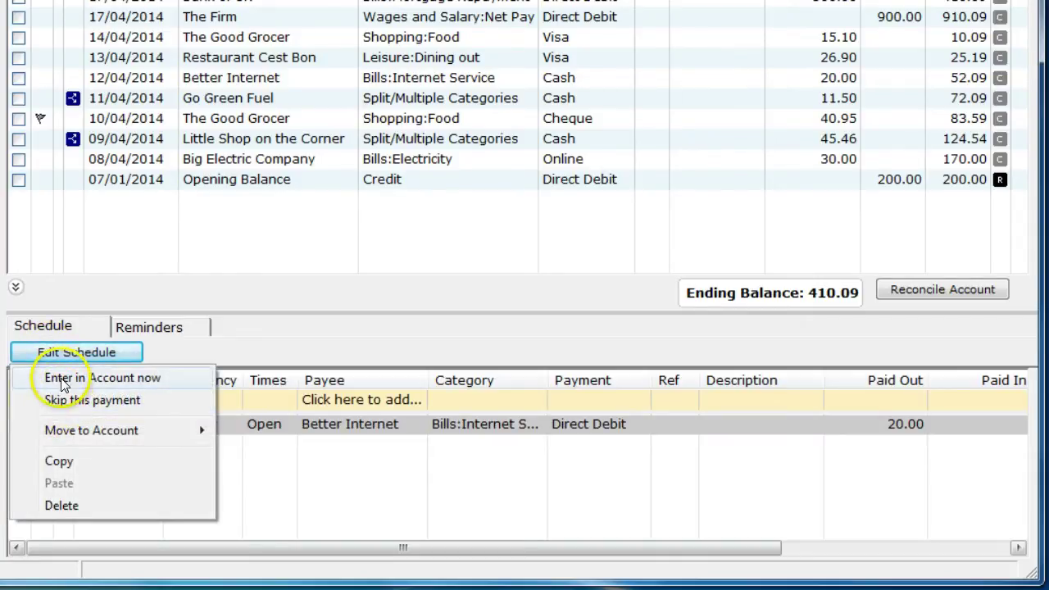
click(64, 379)
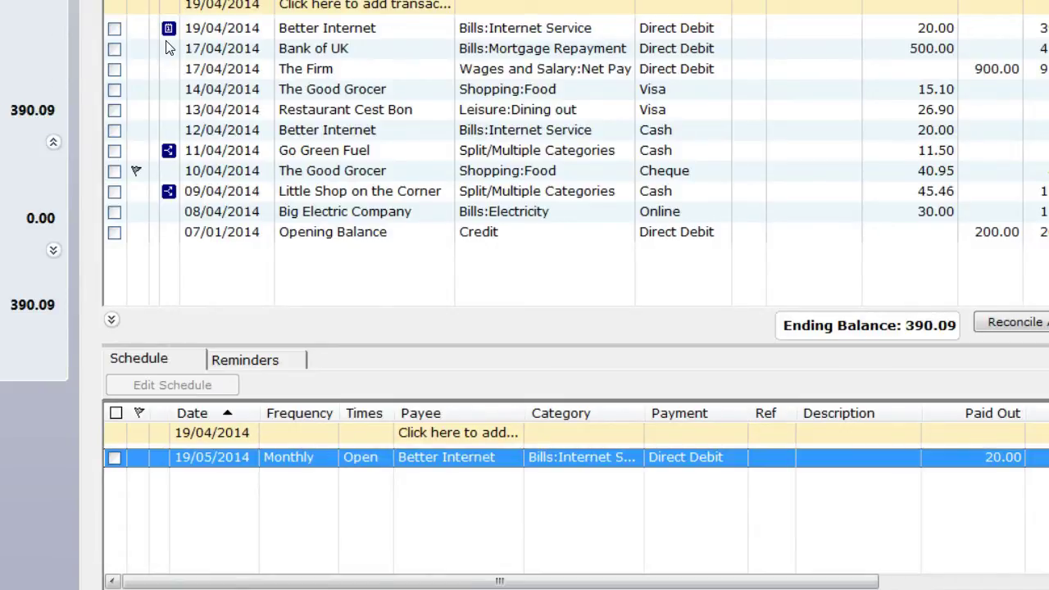
Step: Skip the upcoming Better Internet payment so the schedule advances to 19/06/2014
click(115, 458)
right_click(118, 461)
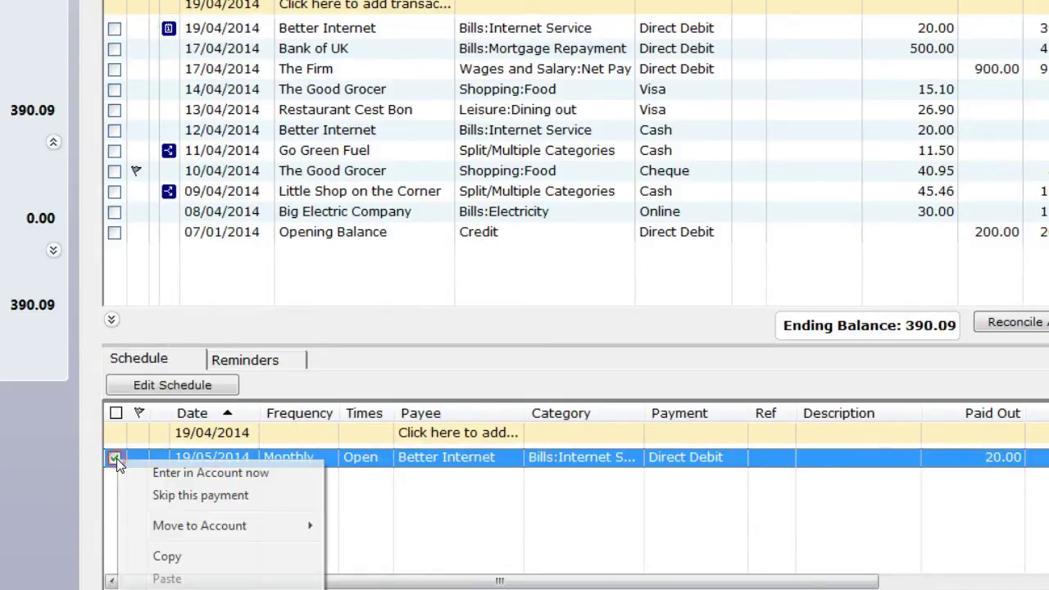
click(187, 498)
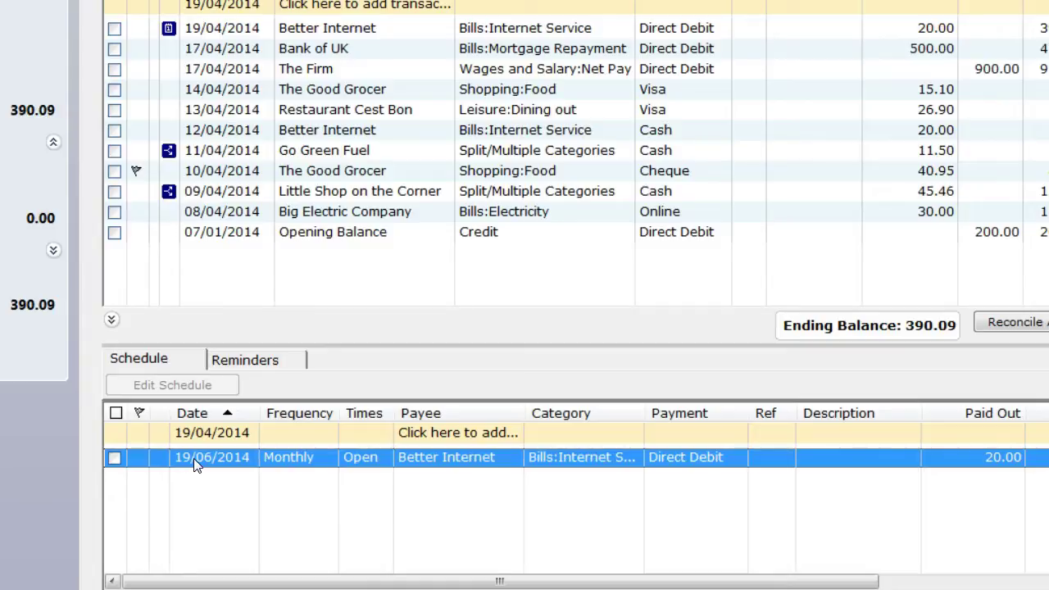
click(192, 457)
Step: Move the Better Internet schedule to the Investment account
right_click(192, 455)
mouse_move(264, 528)
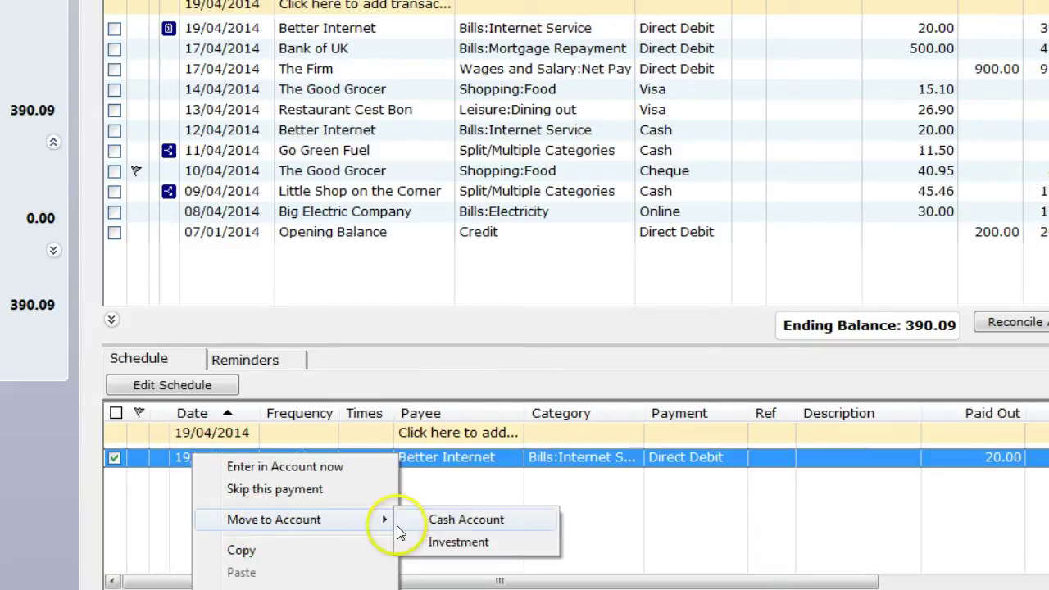
click(426, 544)
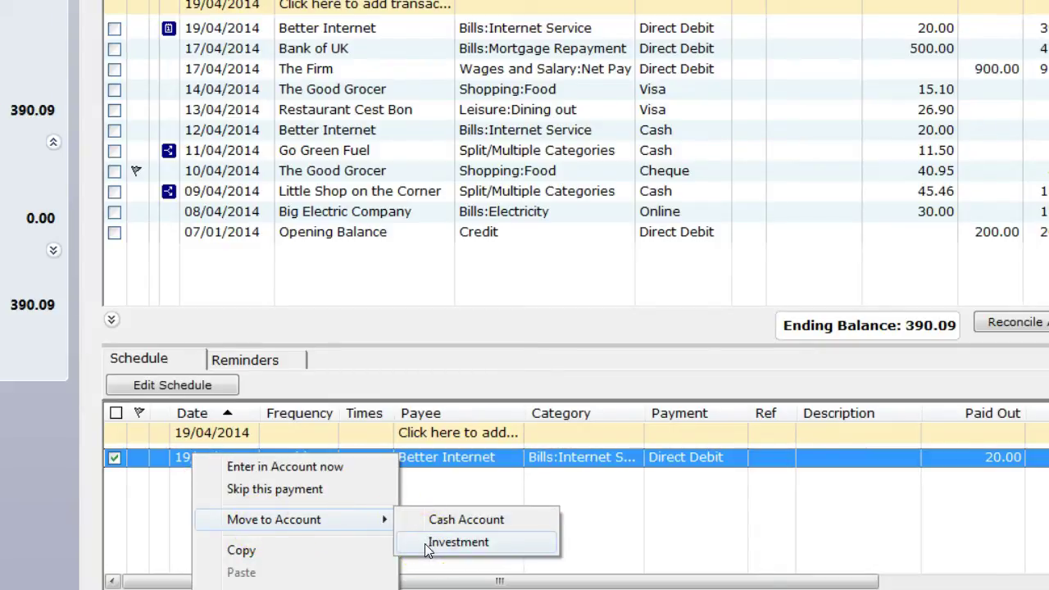
click(420, 547)
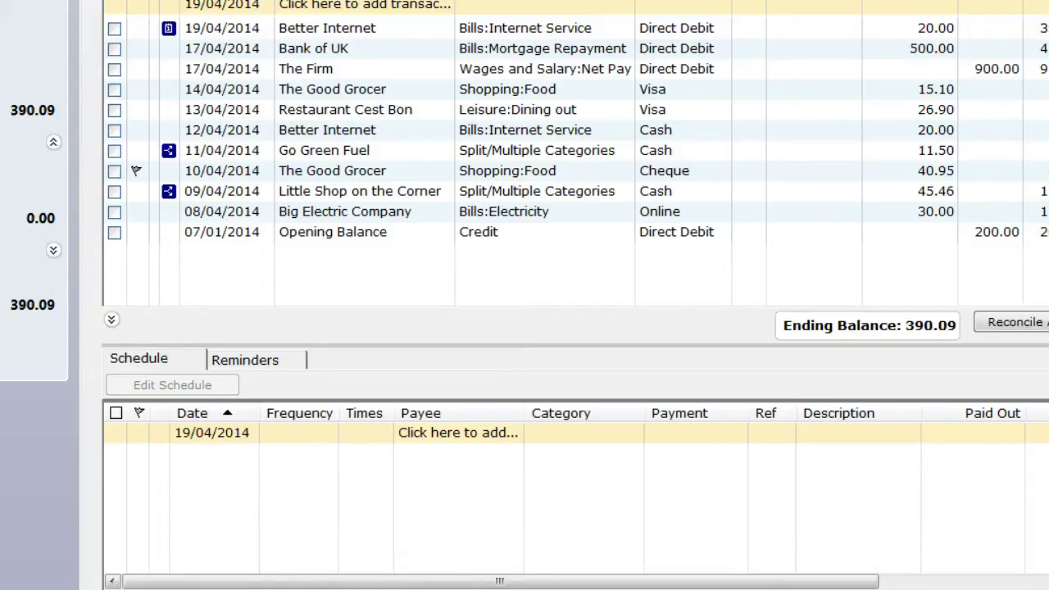
Step: Move the schedule back to Cash Account and show the Cash Account register
right_click(244, 457)
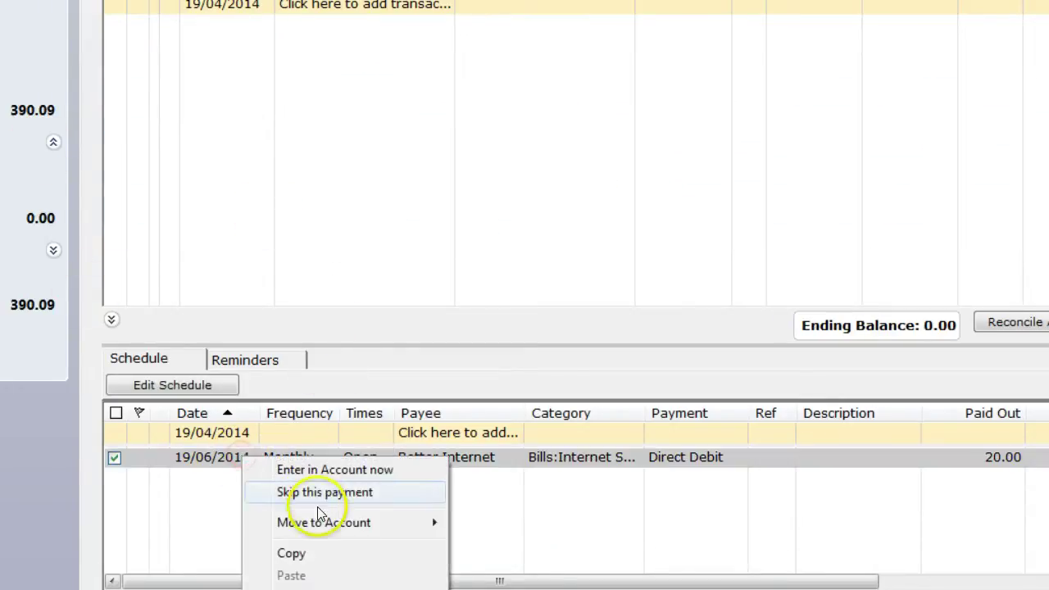
mouse_move(323, 522)
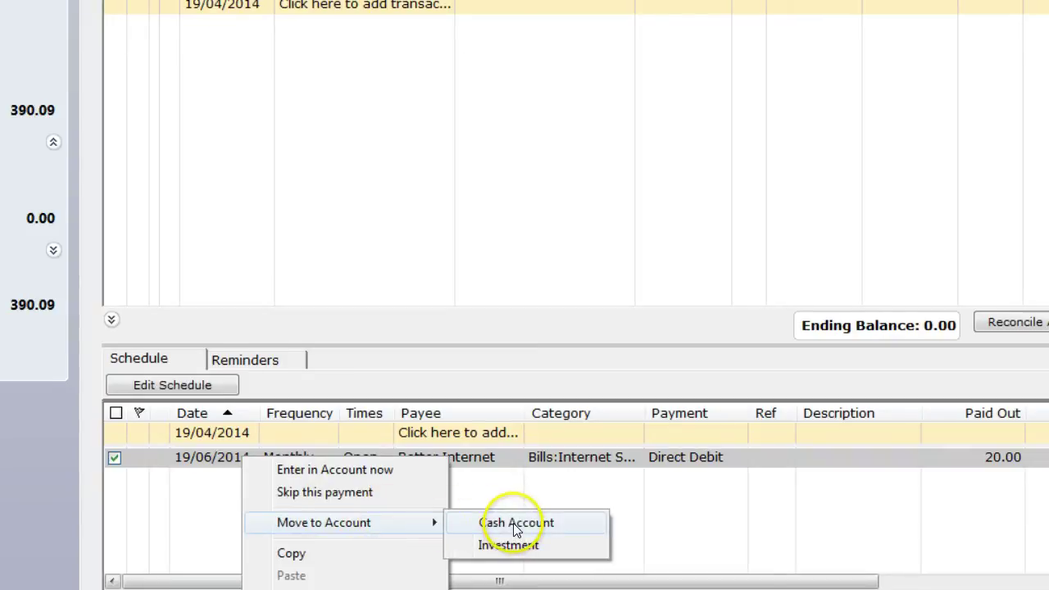
click(516, 522)
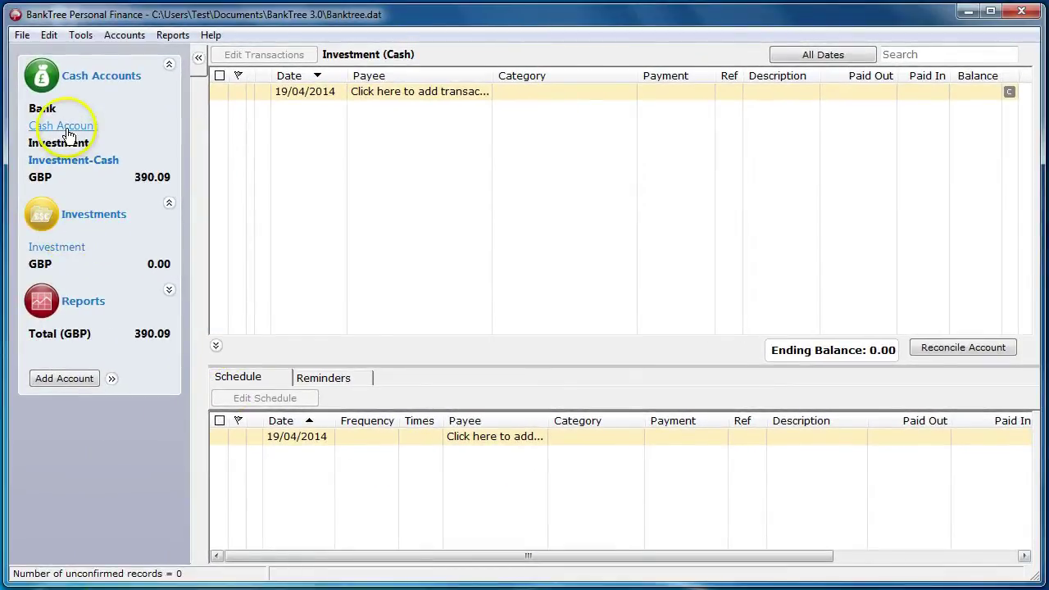
click(68, 128)
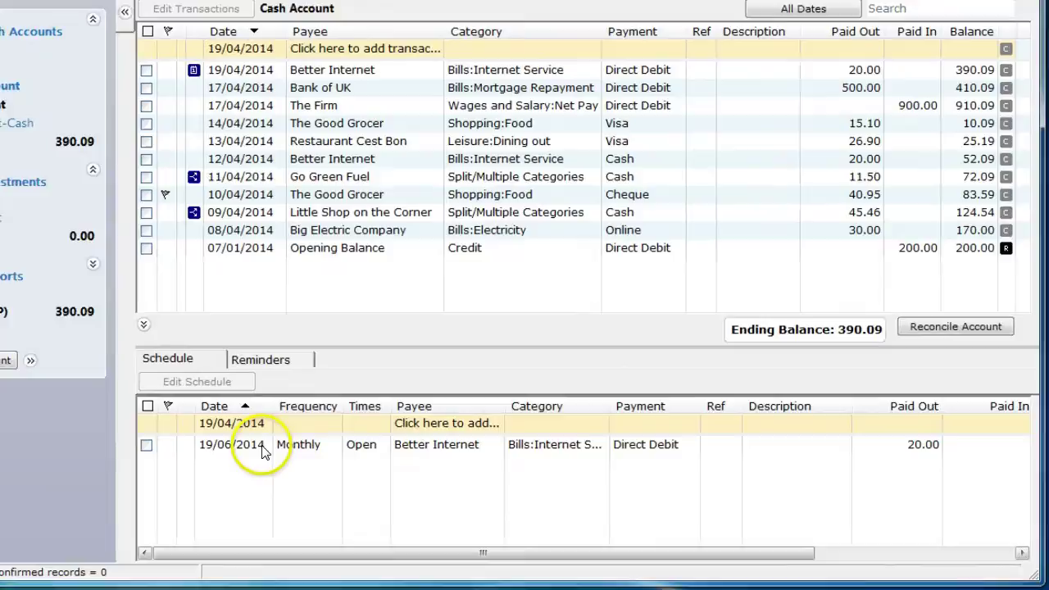
Step: Change the 19/06/2014 schedule's payee to Go Green Fuel and category to Bills:Electricity, then save
click(325, 463)
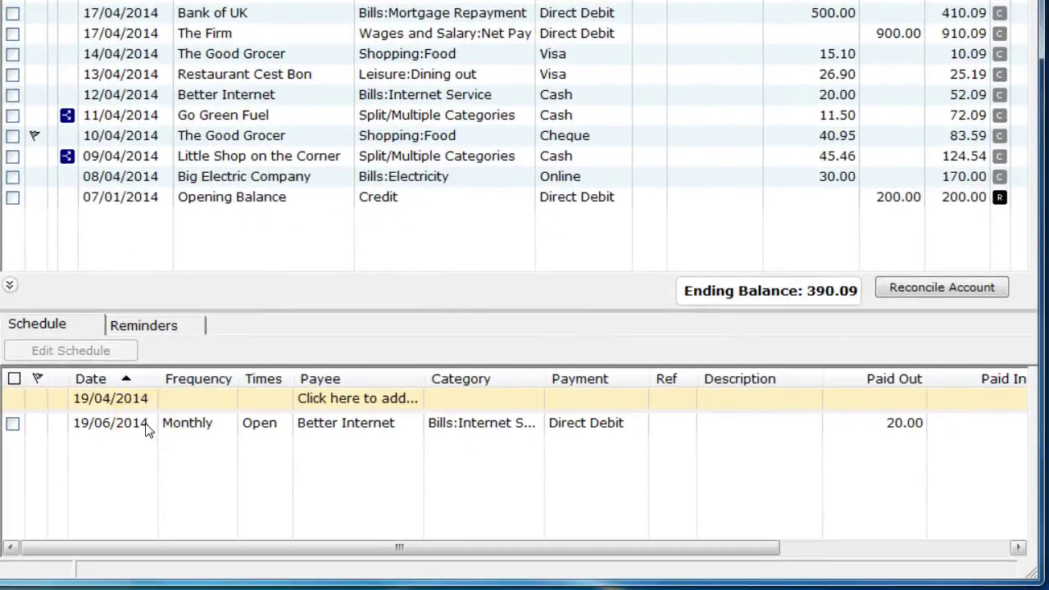
click(354, 426)
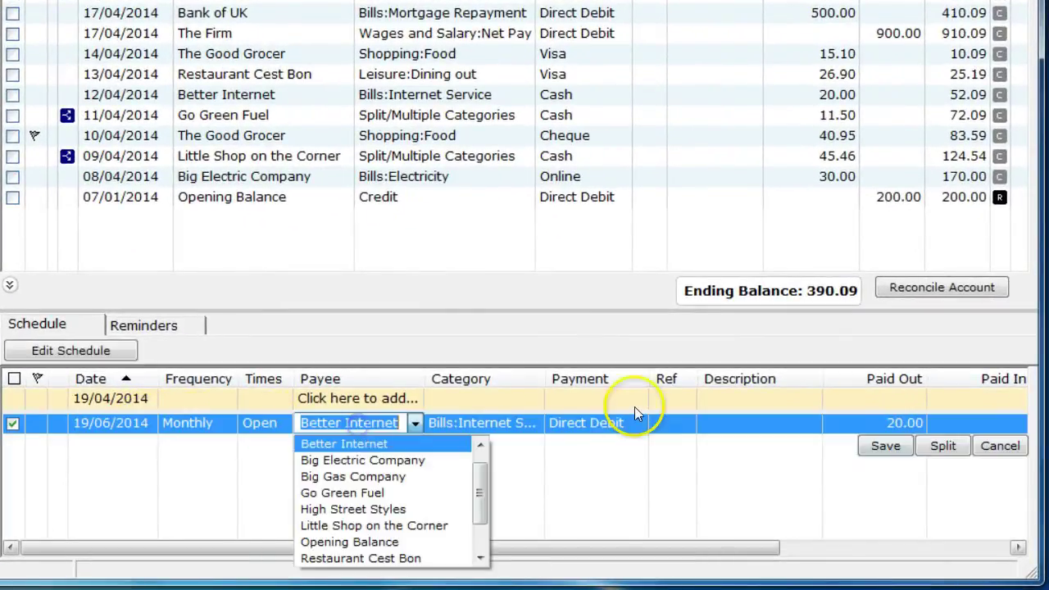
click(340, 493)
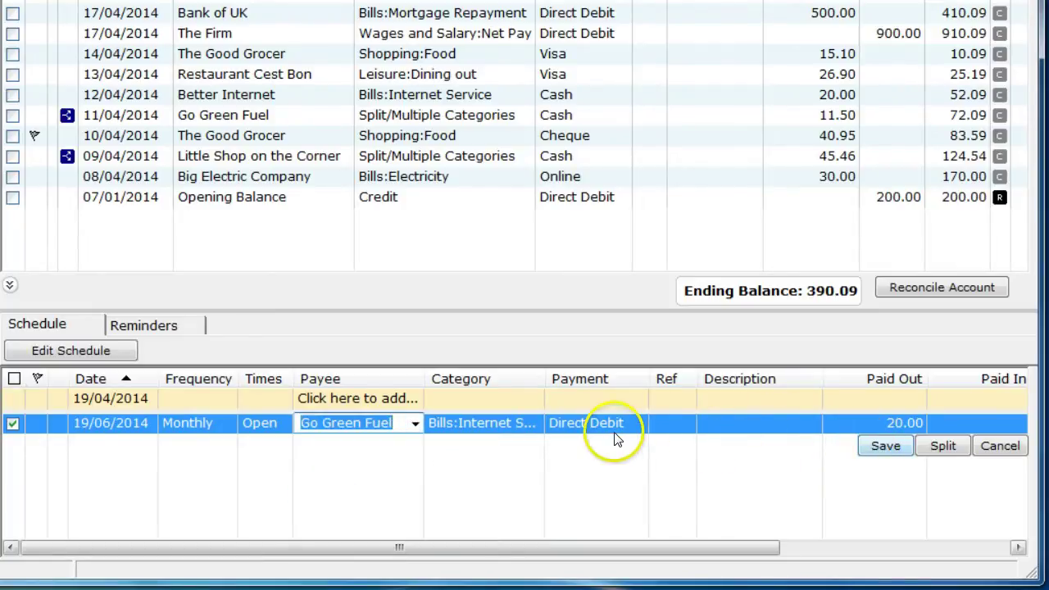
click(498, 428)
drag(595, 469, 598, 465)
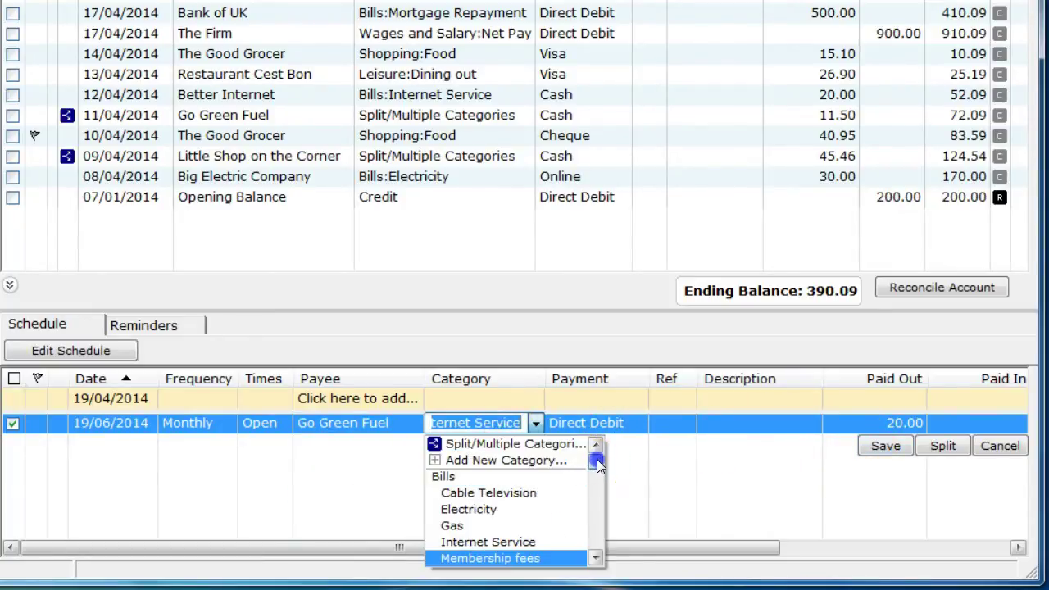
click(595, 558)
click(596, 558)
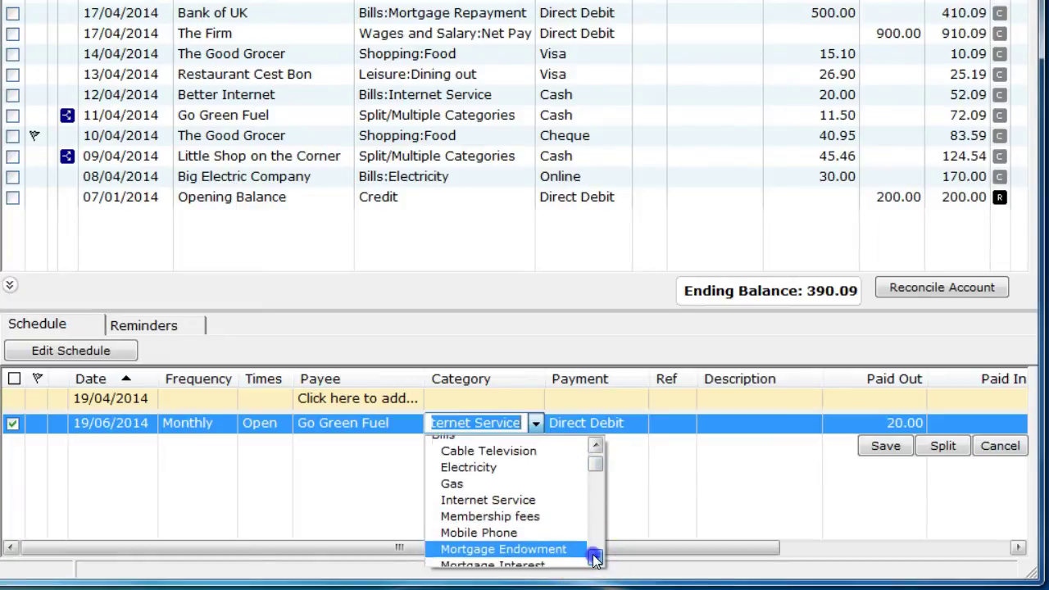
click(456, 460)
click(873, 448)
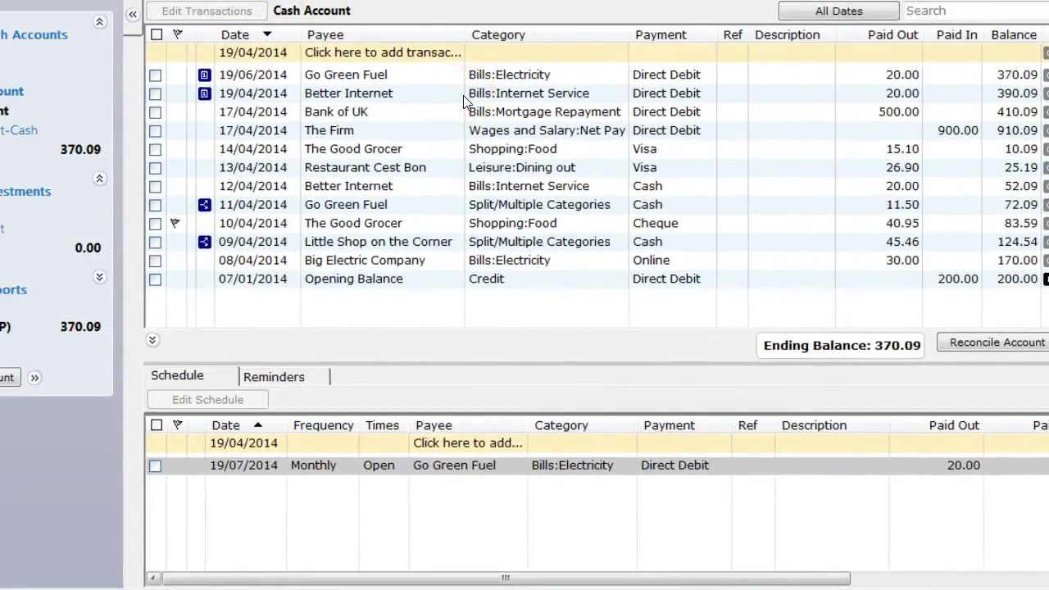
Step: Make the 14/04/2014 Good Grocer 15.10 purchase recurring with Make Recurring
right_click(376, 154)
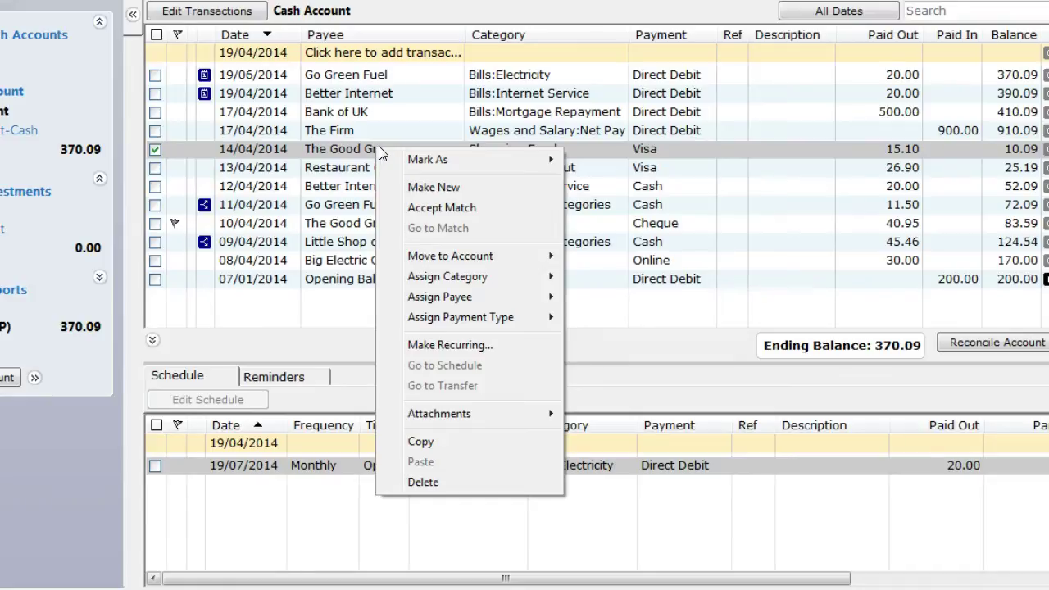
click(447, 345)
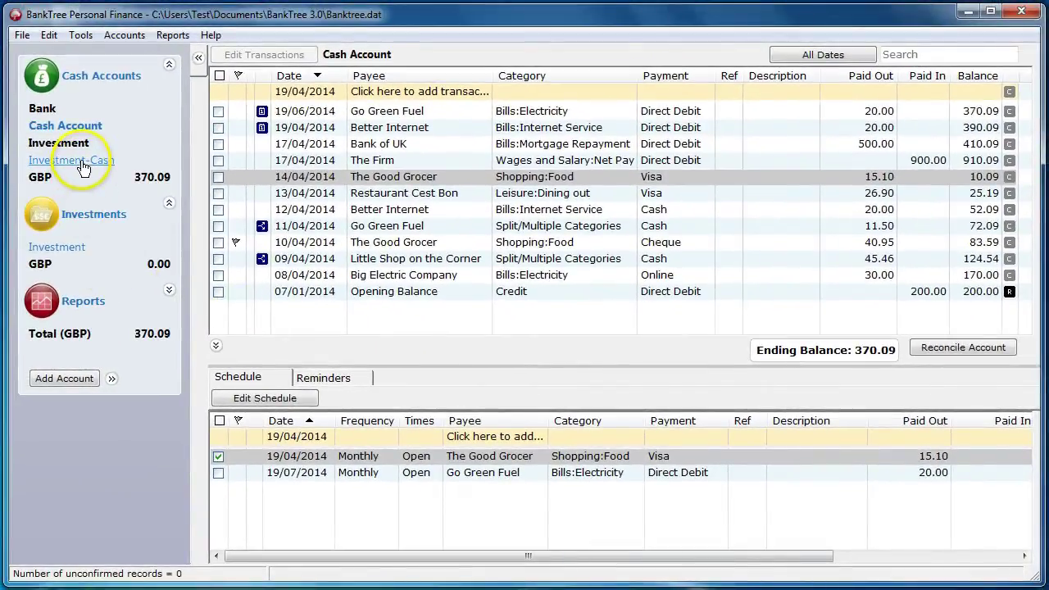
Step: In the Investment account's transactions, start a Buy transaction for Microsoft Corporation
click(81, 162)
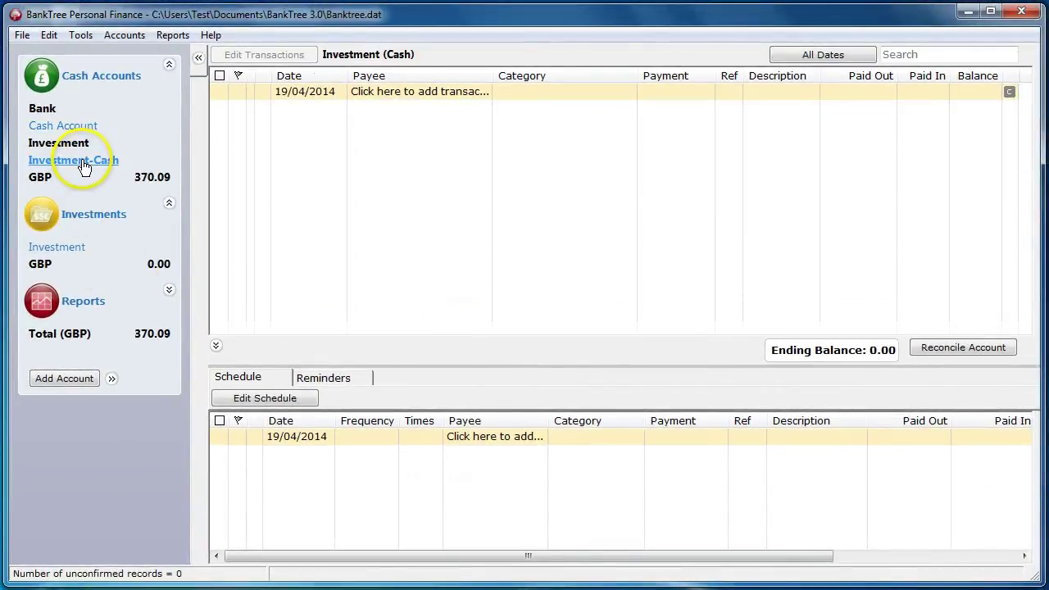
click(57, 247)
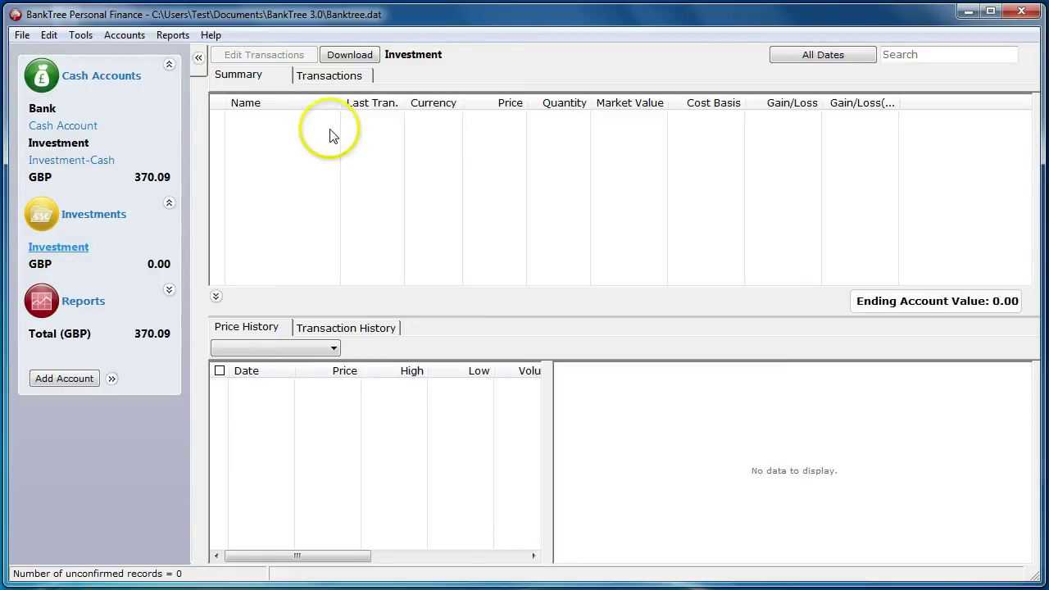
click(339, 77)
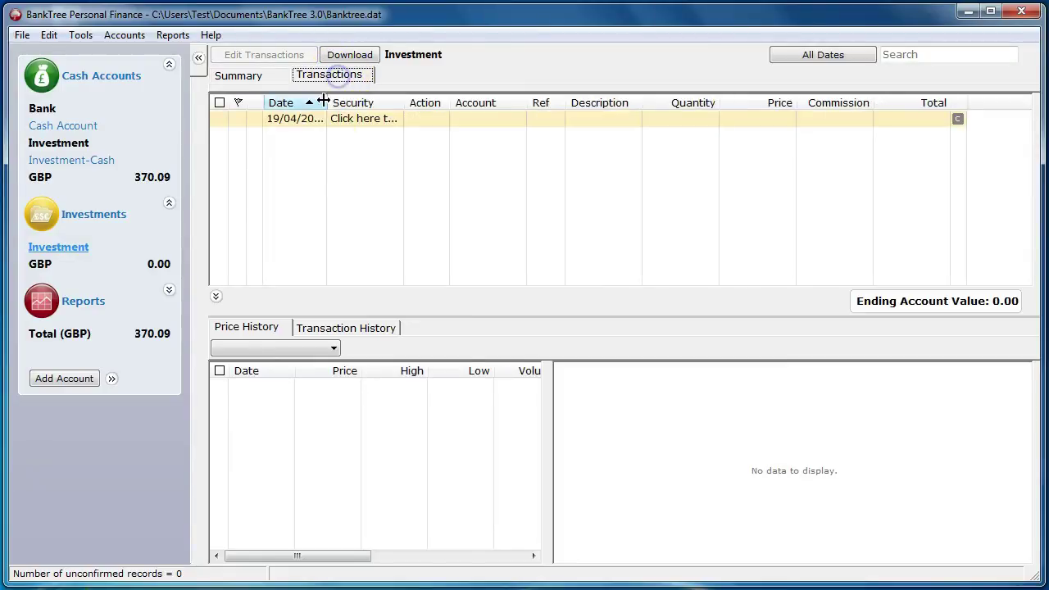
click(370, 124)
click(366, 159)
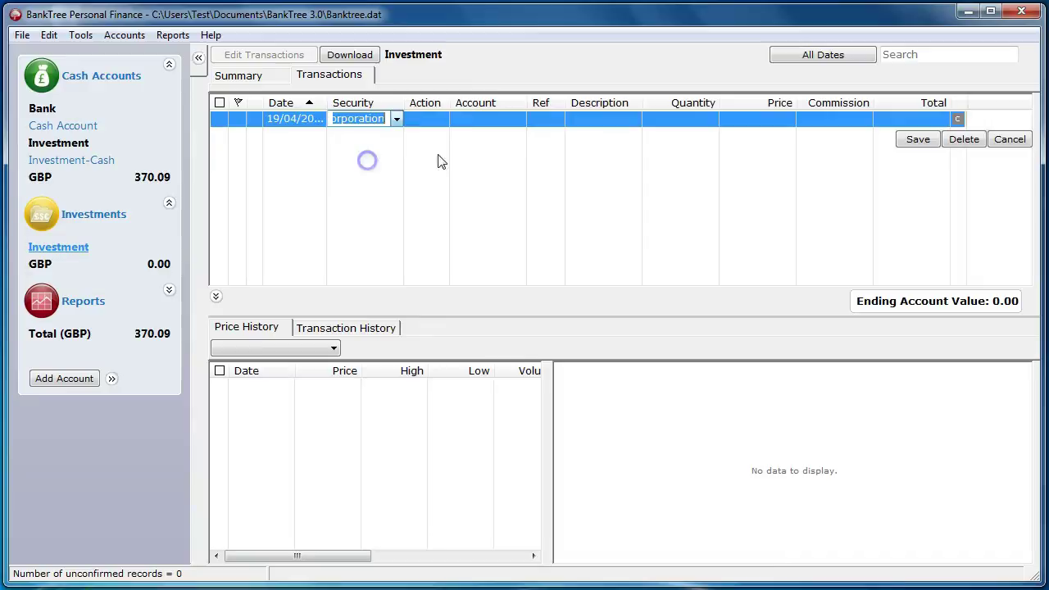
click(431, 120)
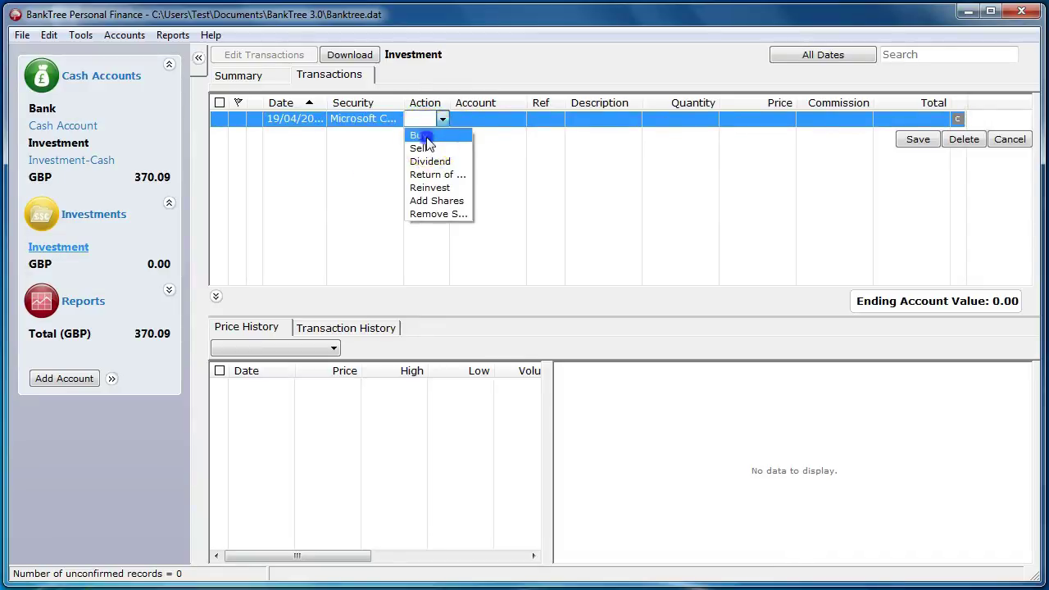
click(422, 136)
Step: Enter quantity 100 and price 23.00, save the purchase, and view the holdings Summary
click(679, 120)
click(632, 187)
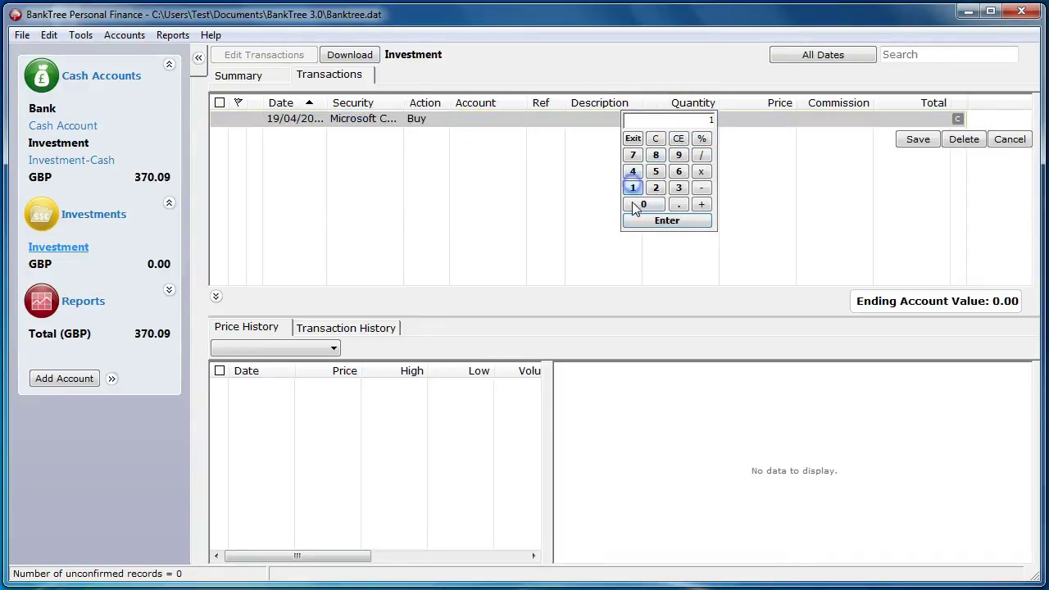
click(643, 204)
click(643, 204)
click(768, 115)
click(774, 120)
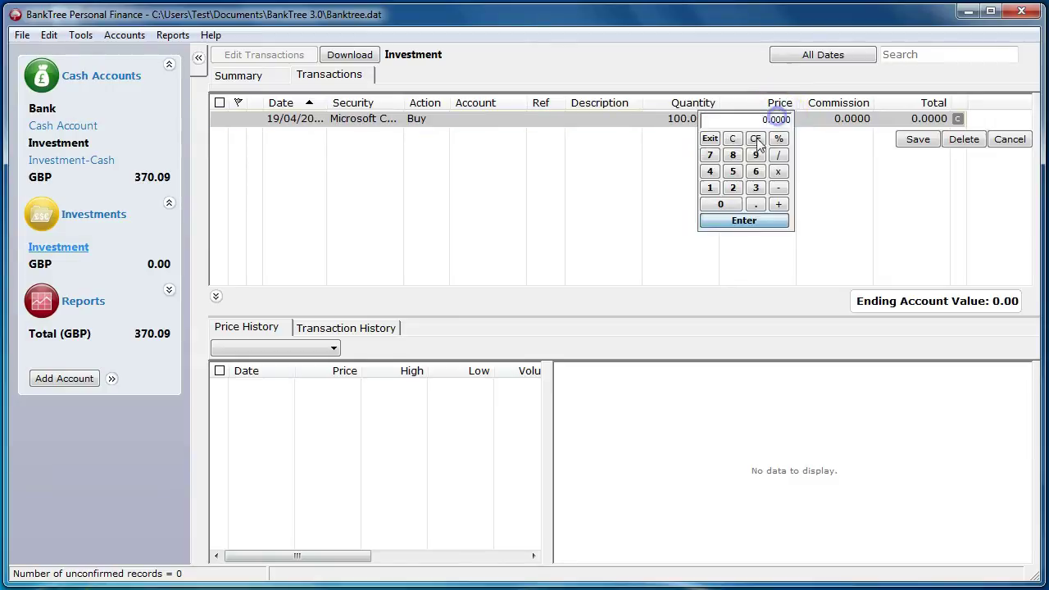
click(732, 187)
click(755, 188)
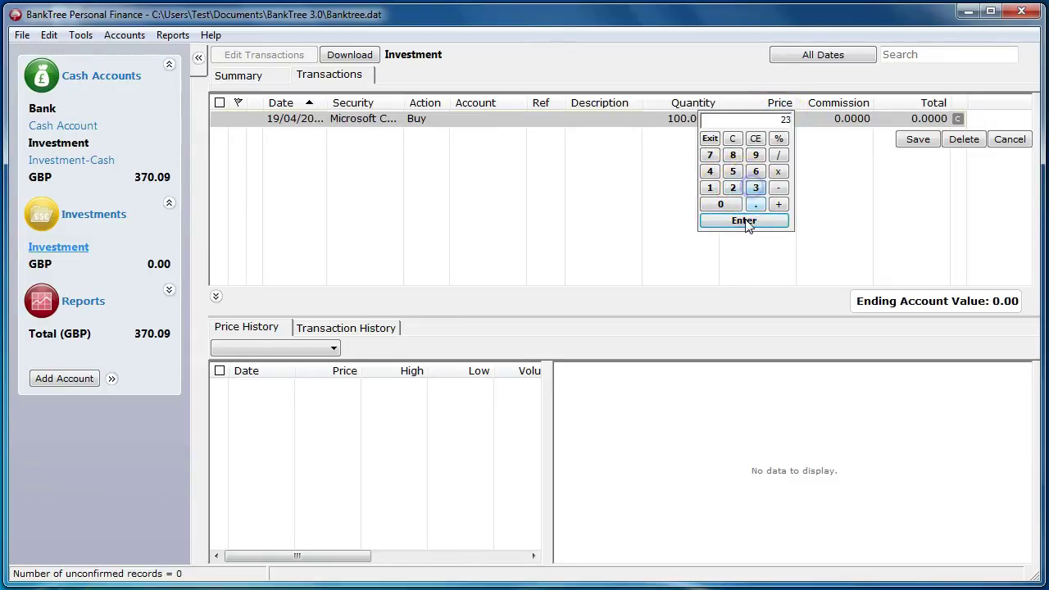
click(743, 221)
click(915, 139)
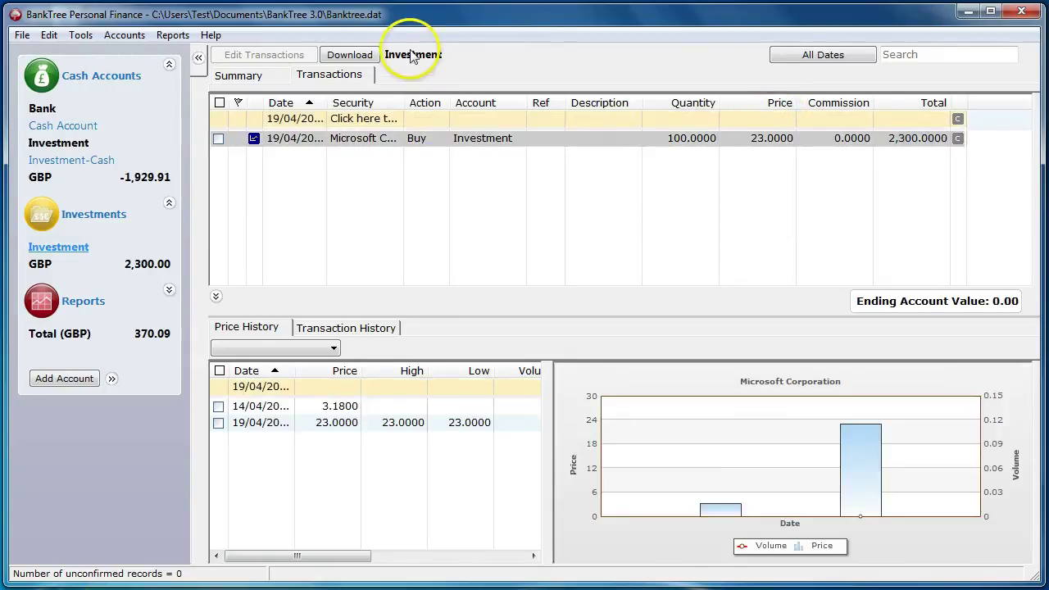
click(269, 74)
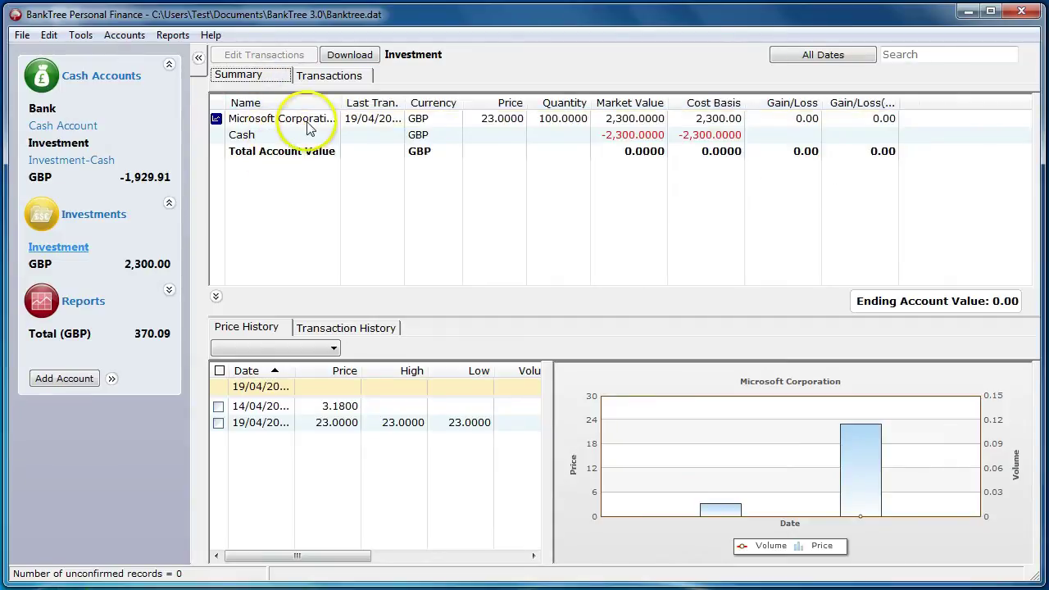
Step: Make the 2,300.00 Investment-Cash transfer a recurring scheduled item
click(61, 163)
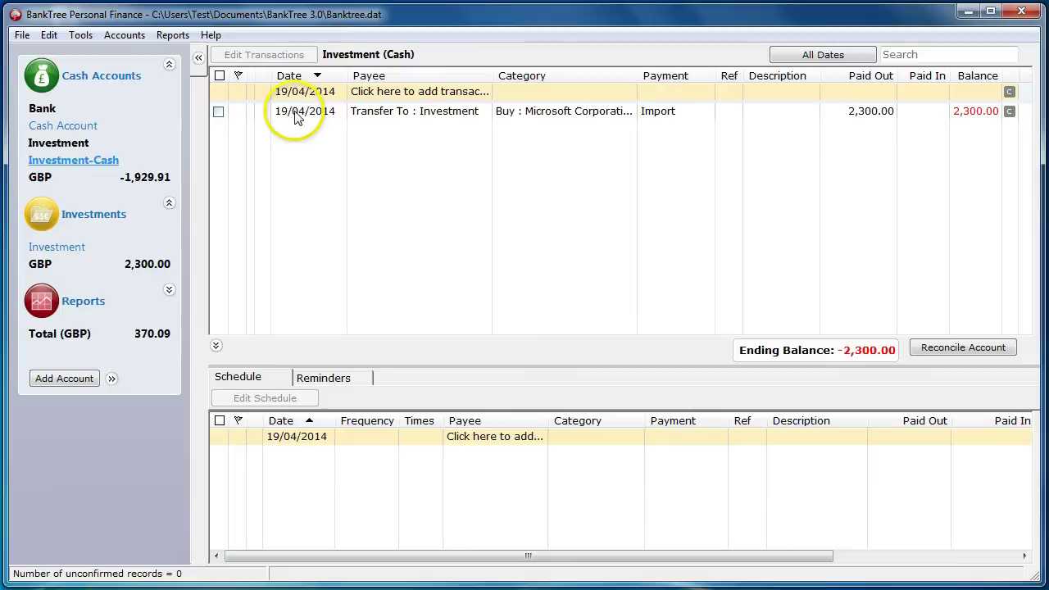
right_click(296, 117)
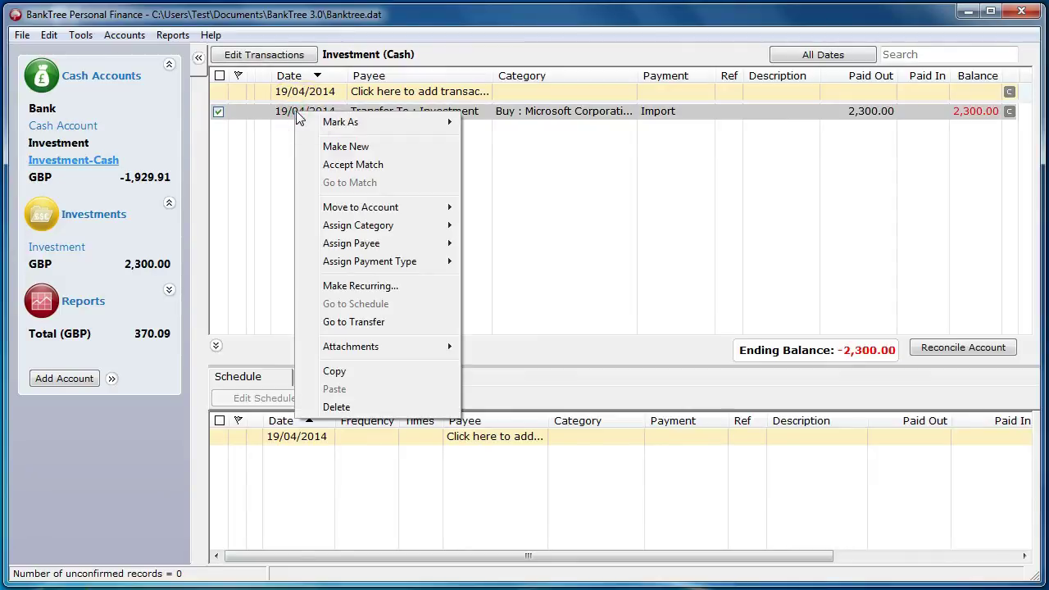
click(365, 285)
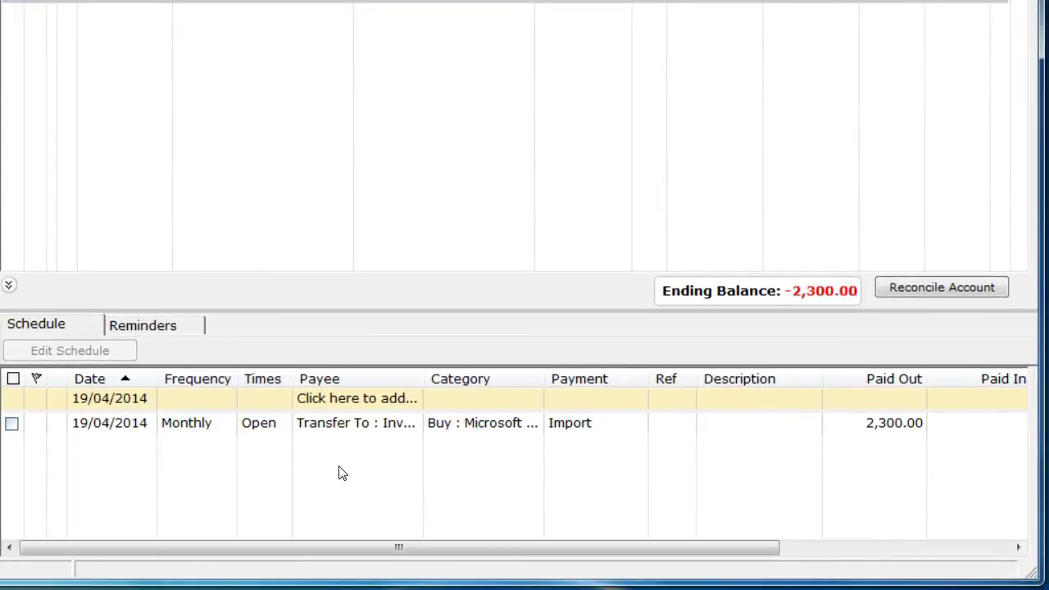
Step: Open the new monthly scheduled item to inspect it, leaving its date unchanged
drag(276, 548, 296, 556)
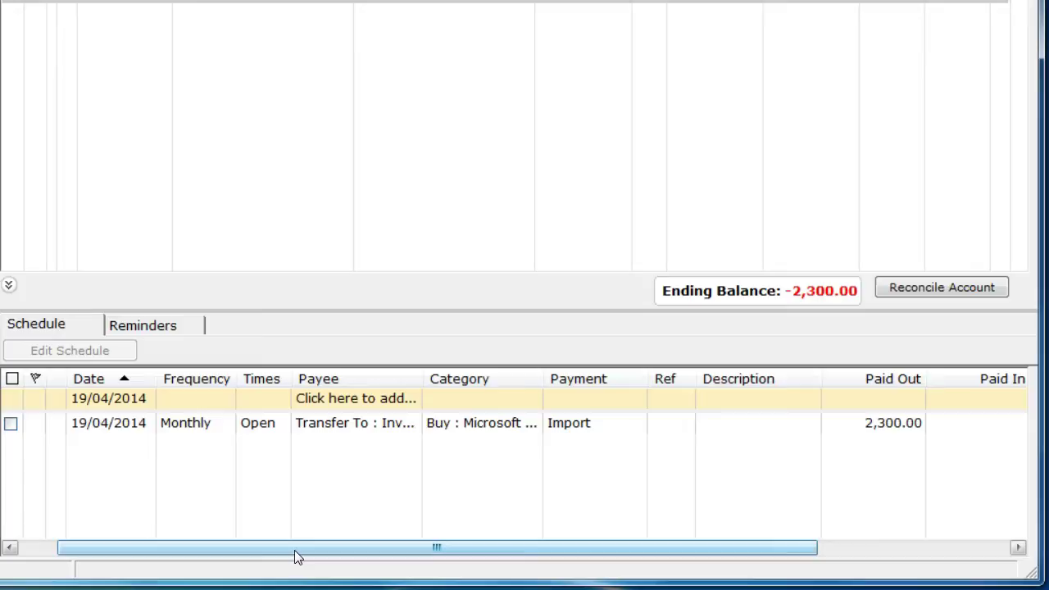
drag(161, 477, 139, 428)
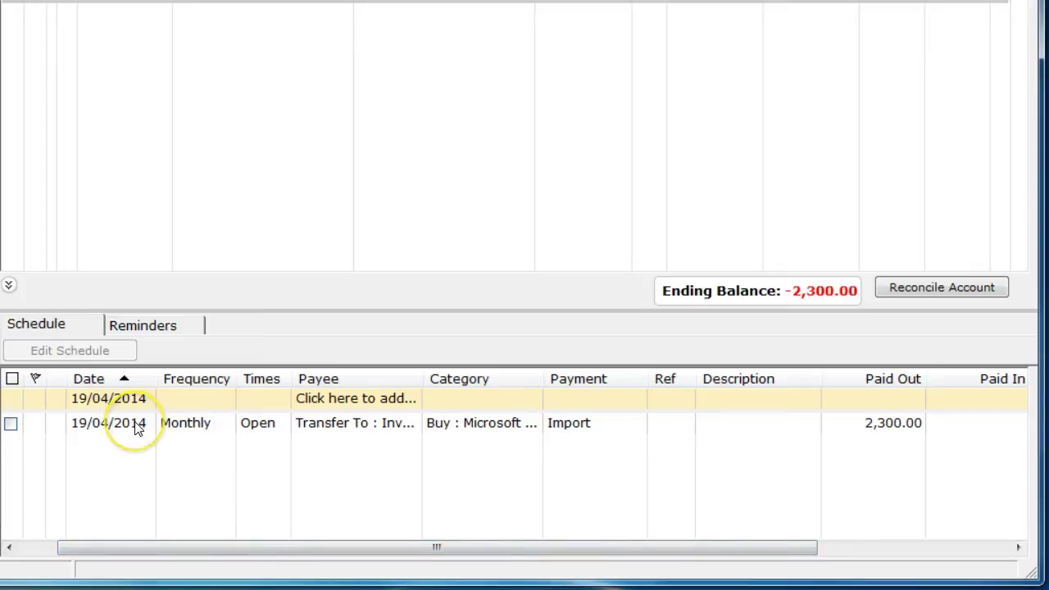
double_click(137, 426)
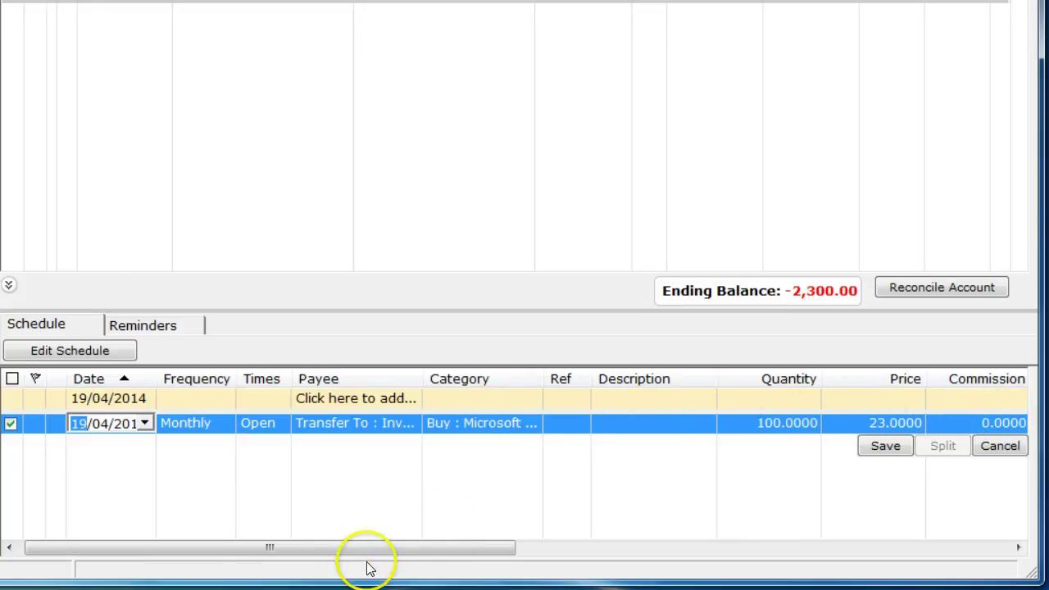
click(409, 549)
drag(479, 553, 1002, 540)
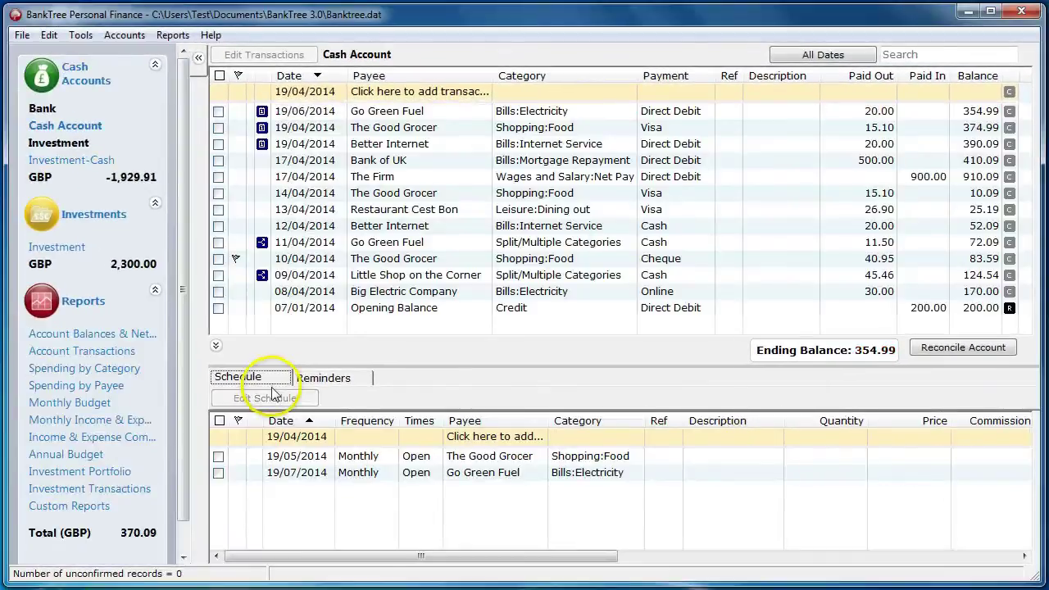
Step: Review the Cash Account's upcoming reminders, then view the Account Balances & Net Worth report
click(53, 132)
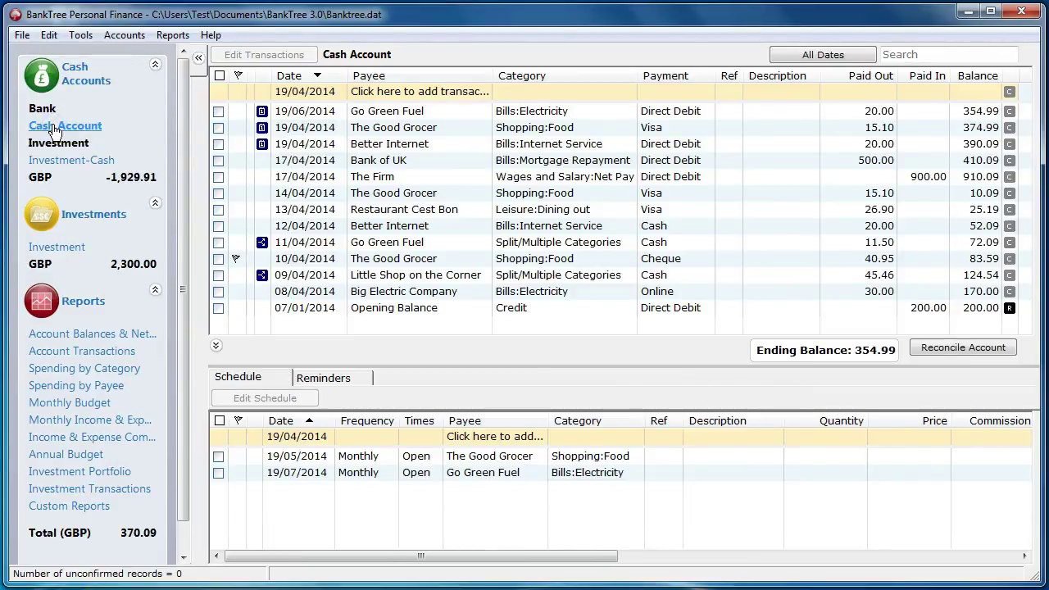
click(323, 379)
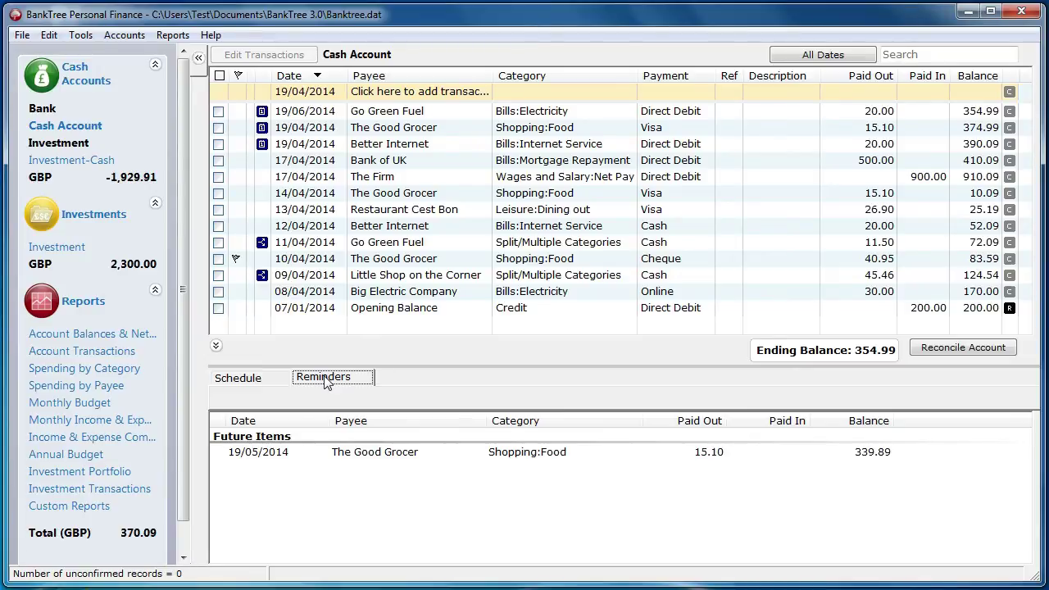
click(75, 335)
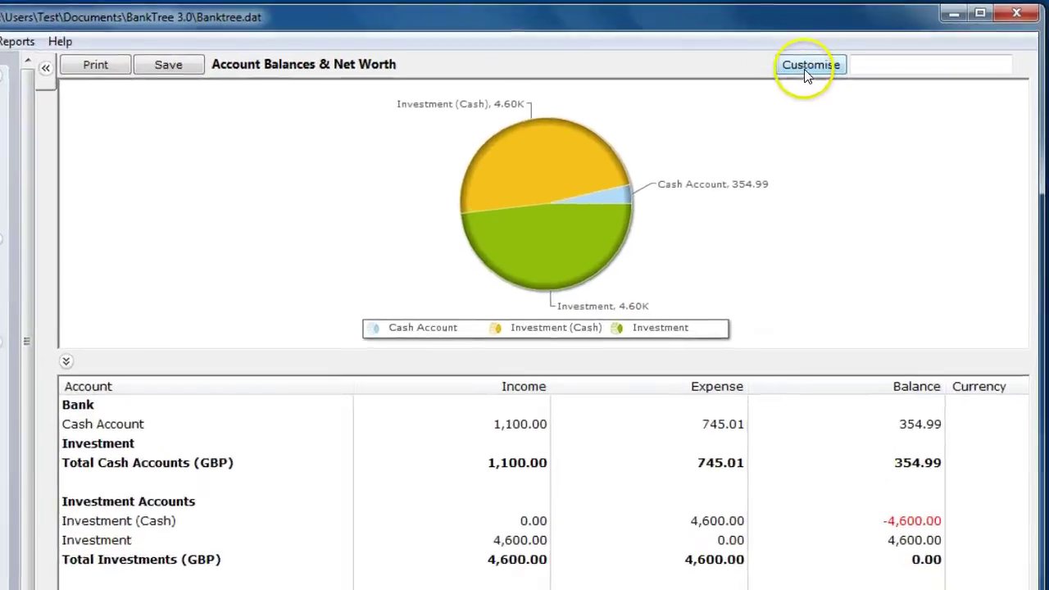
Step: Set the net worth report's timespan to Generate Forecast for 01/01/2014–31/12/2014
click(805, 74)
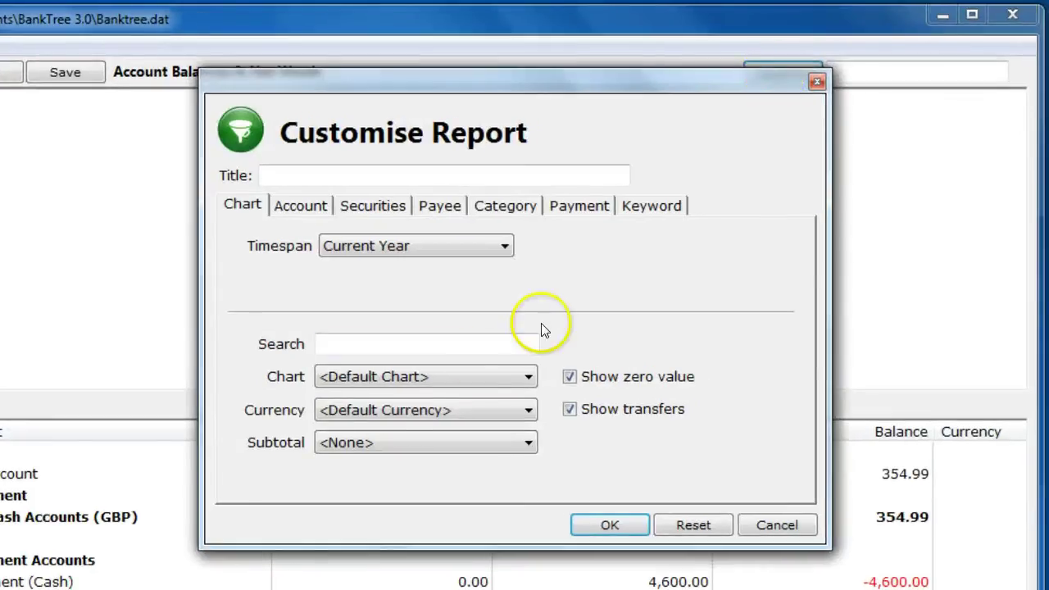
click(366, 245)
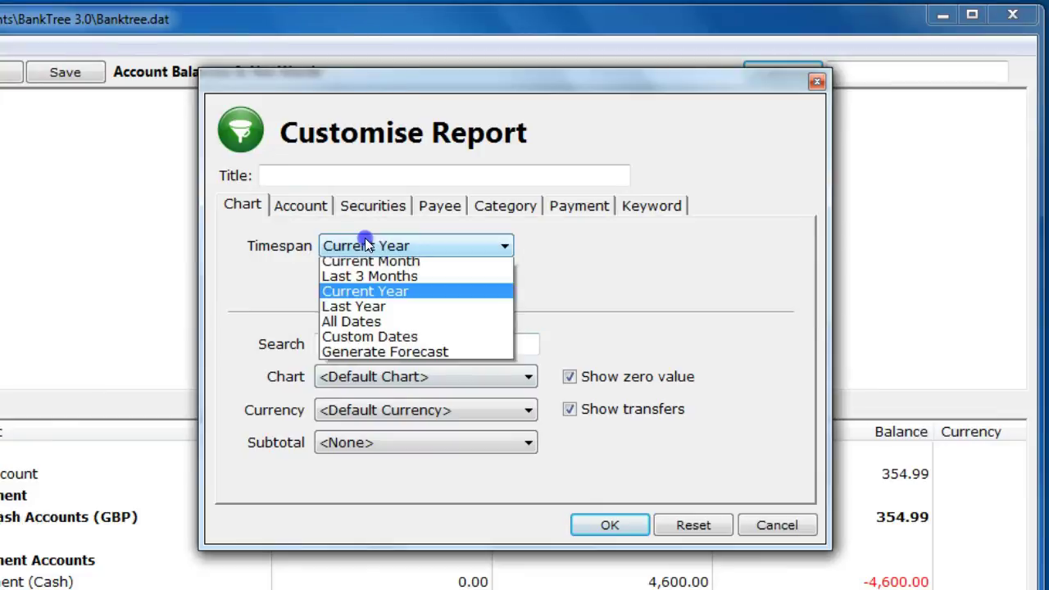
click(364, 352)
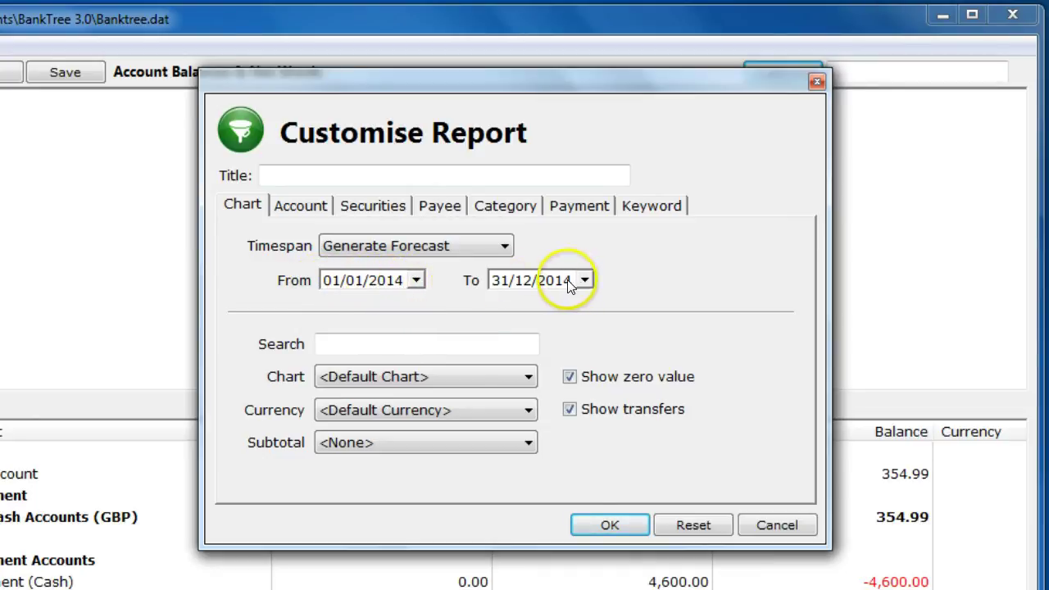
click(582, 523)
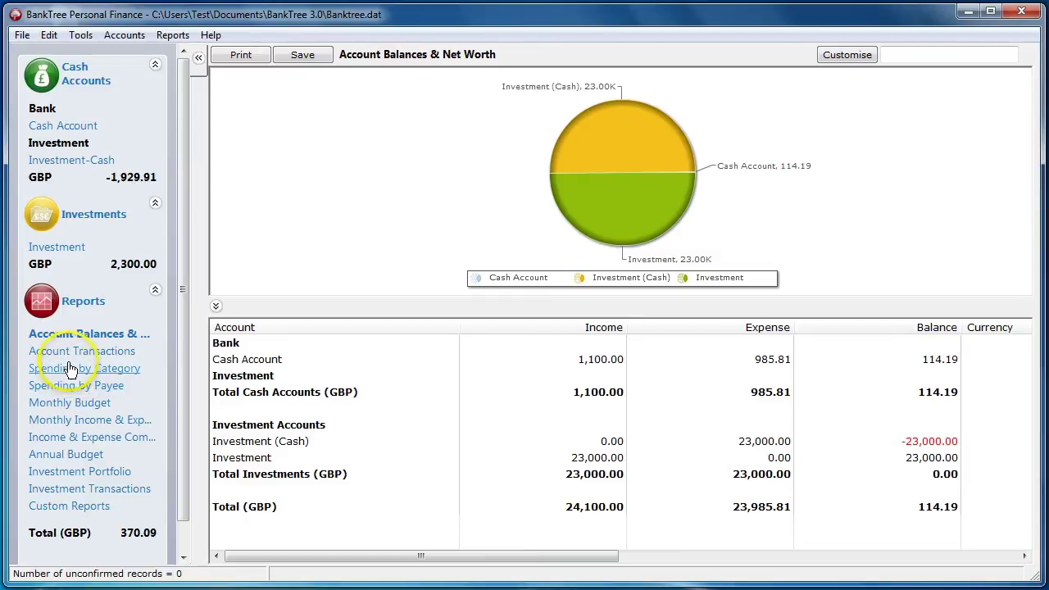
Step: Show the Annual Budget report and scroll down to its incoming, outgoing and overall Total rows
click(65, 457)
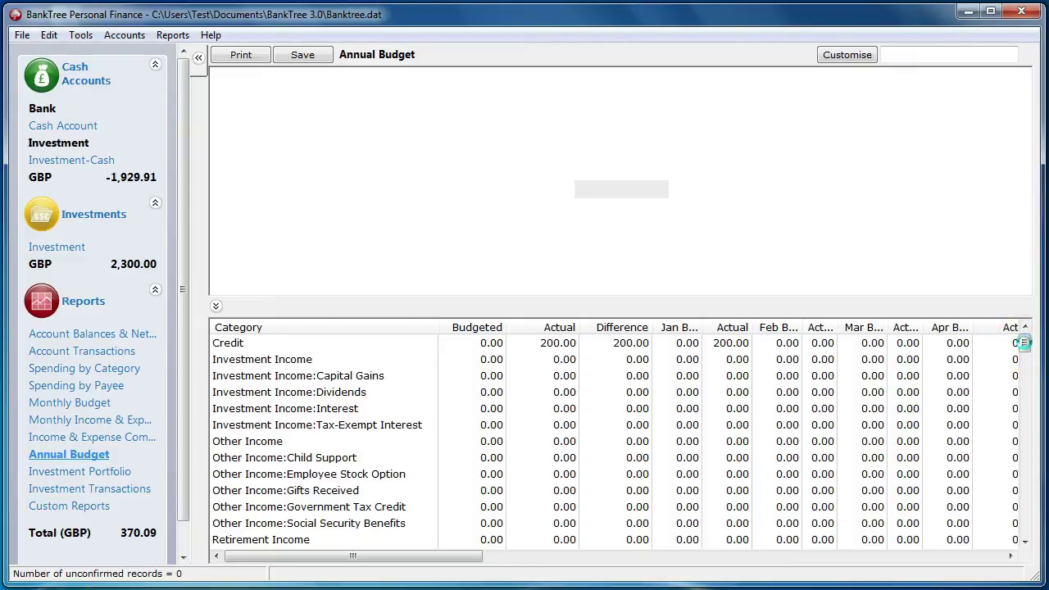
drag(1023, 343, 1024, 367)
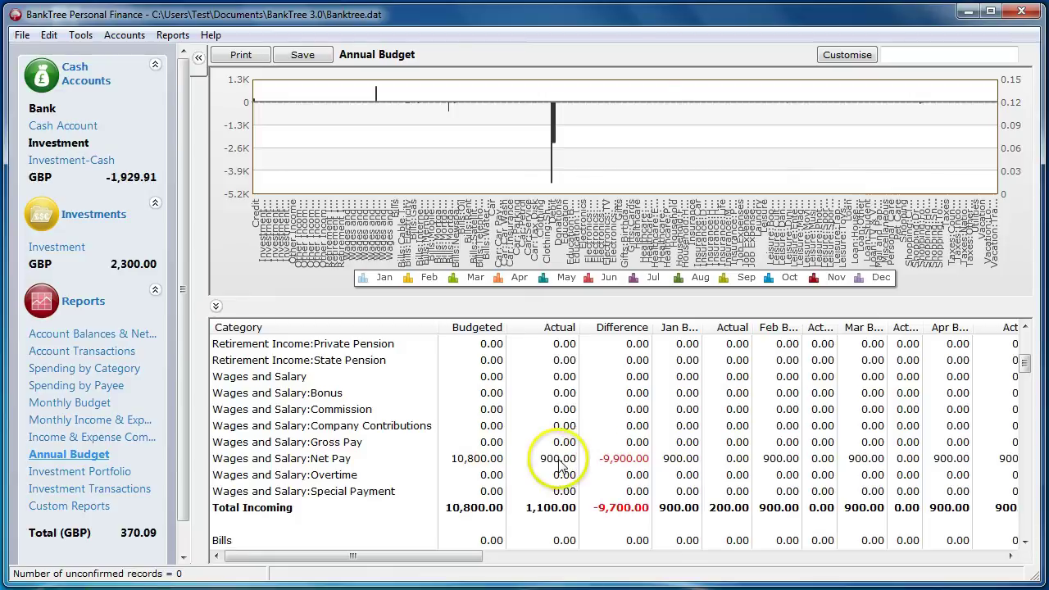
click(1024, 512)
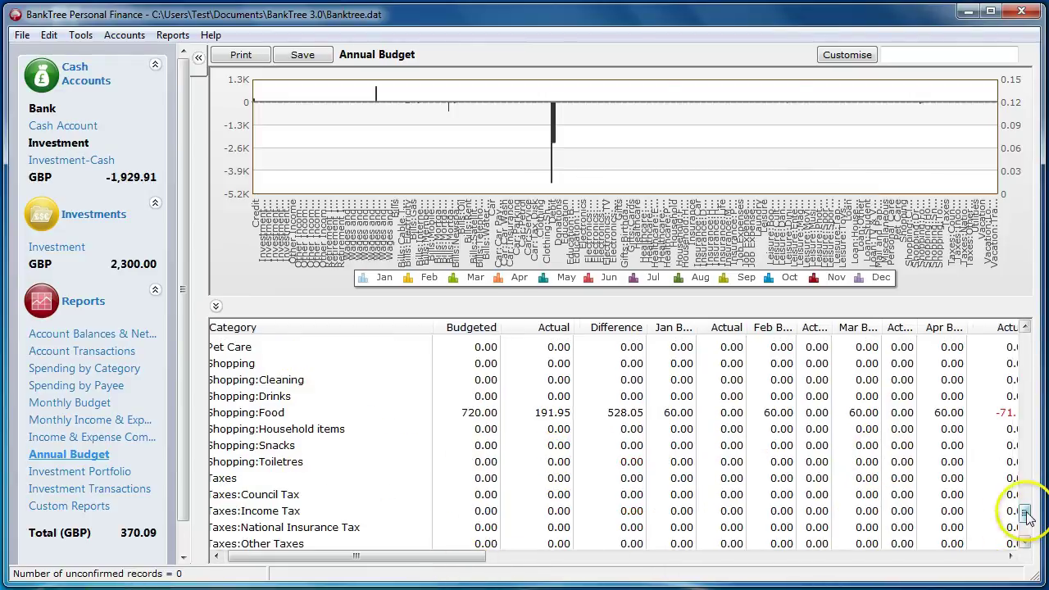
drag(1025, 514, 1034, 536)
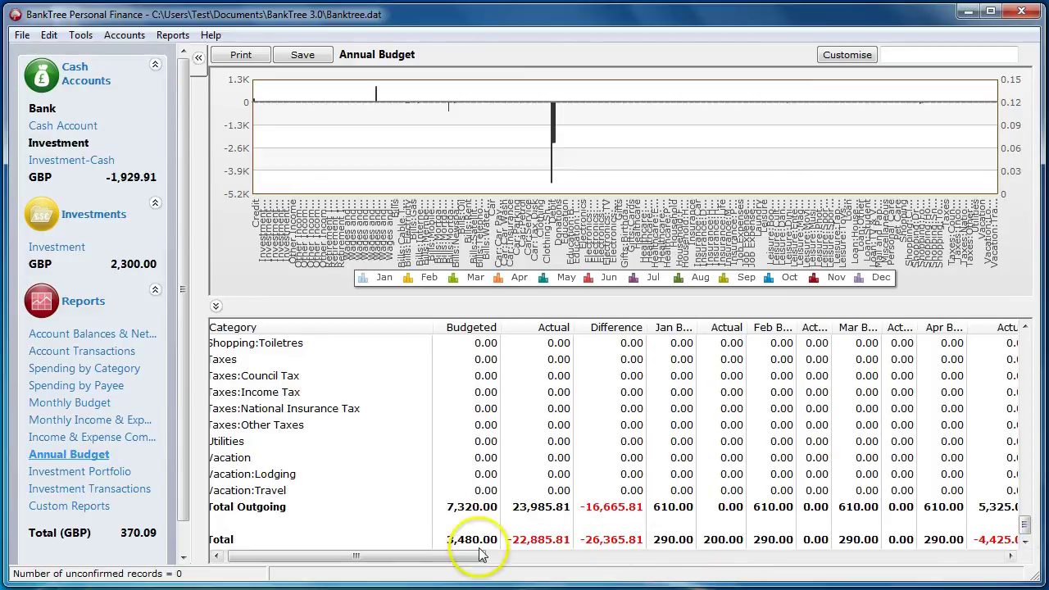